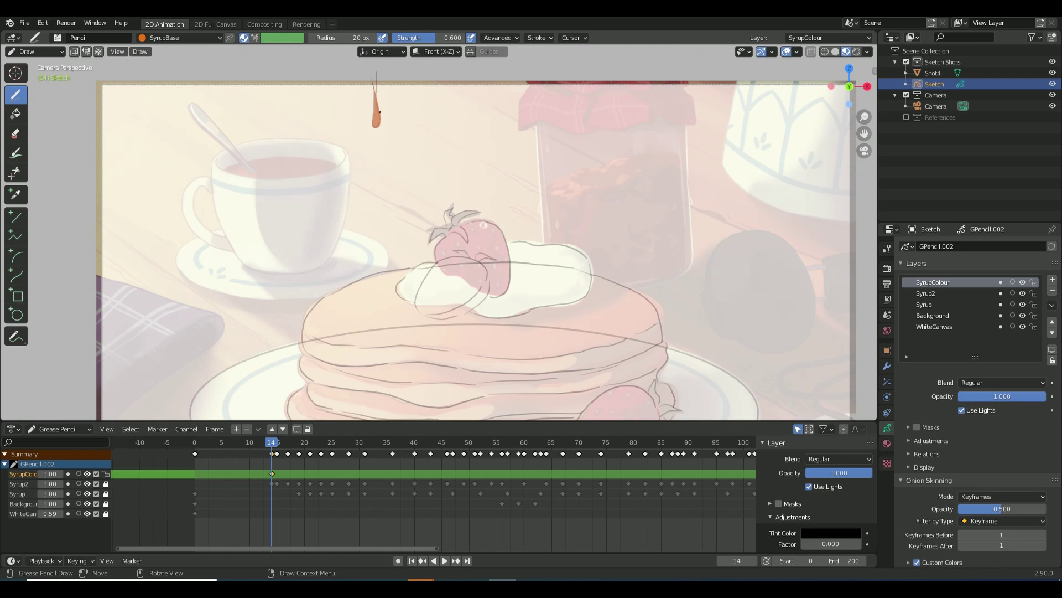
- Advance one frame and draw the falling syrup drip on the SyrupColour layer with the SyrupBase material
{"action": "key", "text": "Right"}
{"action": "left_click_drag", "start_coordinate": [375, 84], "coordinate": [379, 137]}
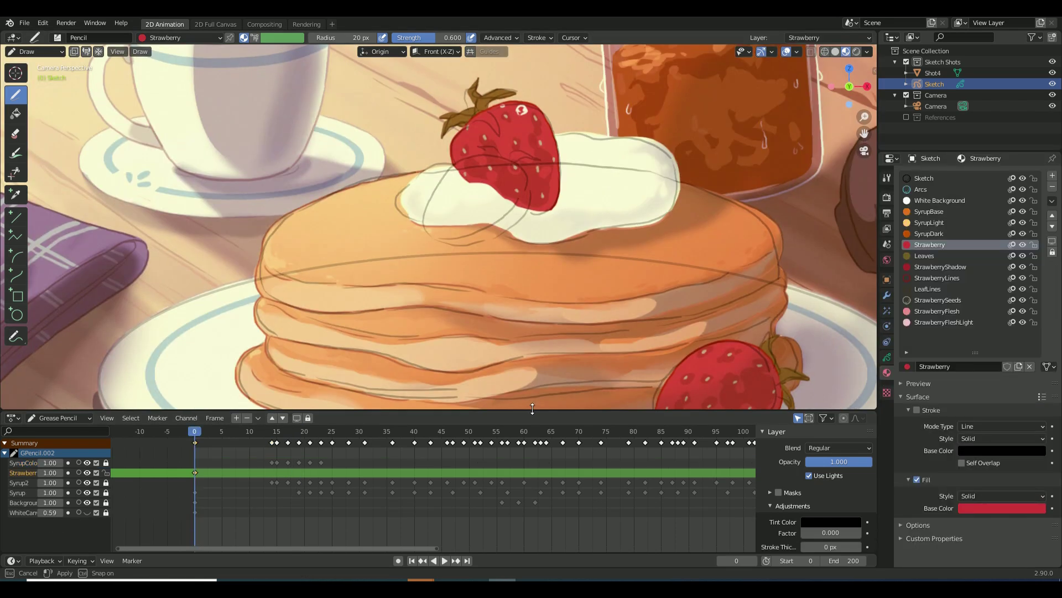
- Draw the strawberry half in front of the whole strawberry and return to Draw mode on the StrawberryLines layer
{"action": "left_click_drag", "start_coordinate": [430, 245], "coordinate": [425, 218]}
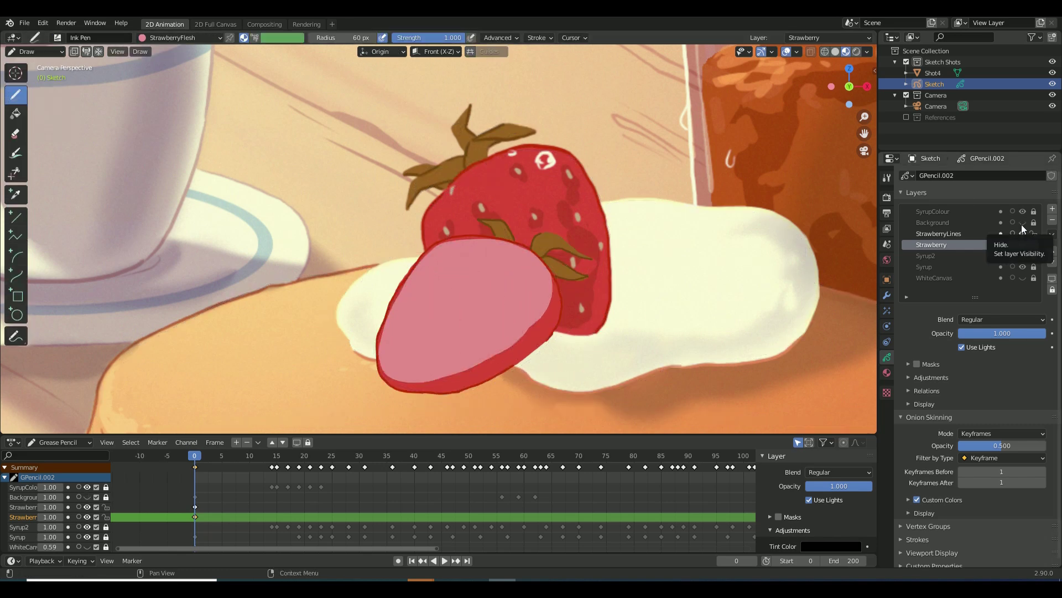
{"action": "left_click", "coordinate": [1021, 227]}
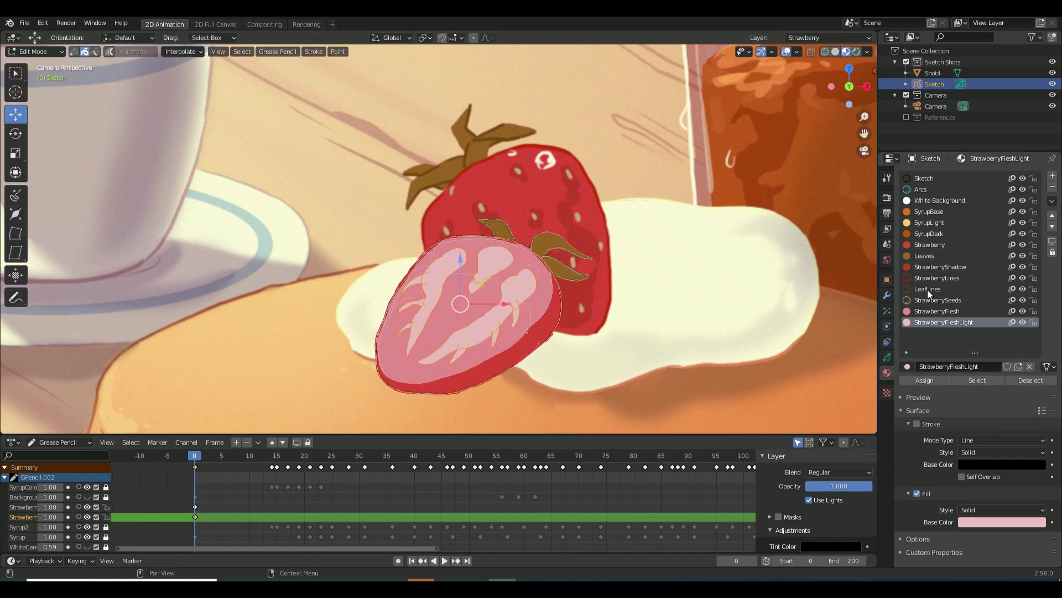
{"action": "left_click", "coordinate": [33, 51]}
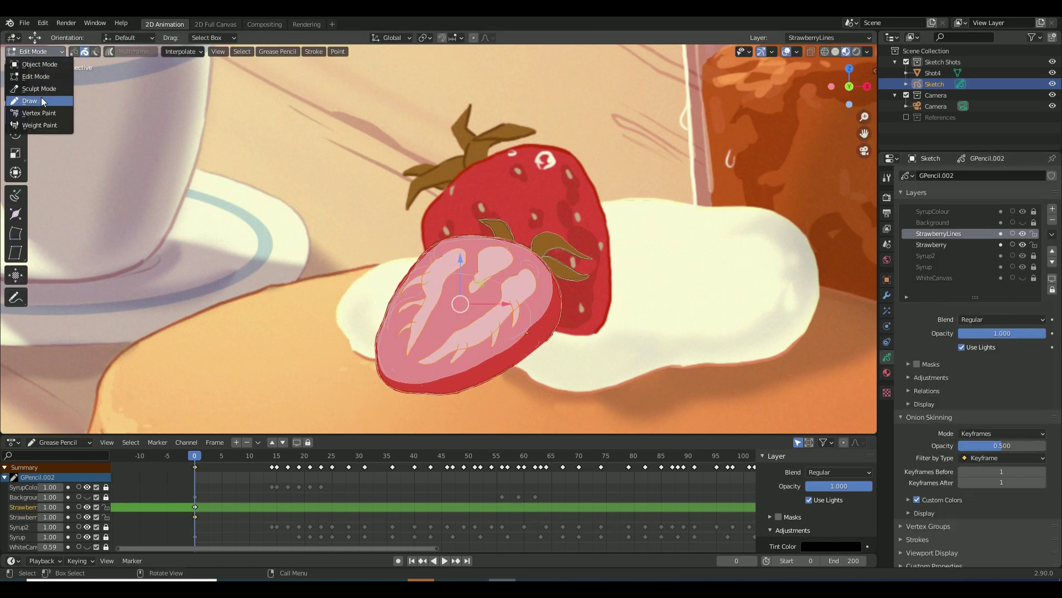
{"action": "left_click", "coordinate": [33, 98]}
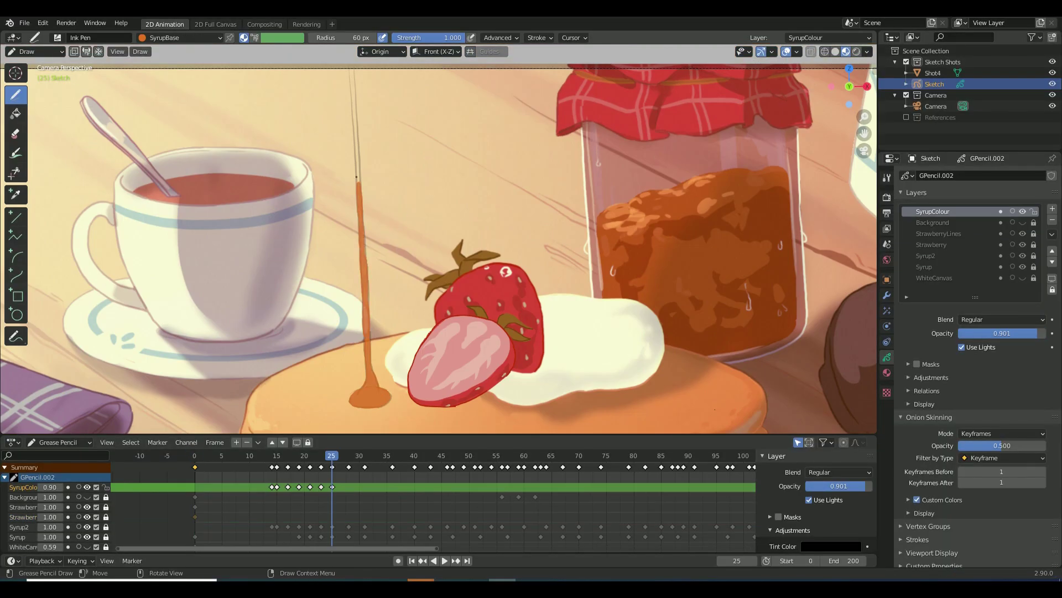
- Paint the syrup puddle on SyrupColour at frame 25 and the SyrupDark shading over the pancake top on SyrupShadow at frame 175
{"action": "left_click_drag", "start_coordinate": [358, 385], "coordinate": [353, 402]}
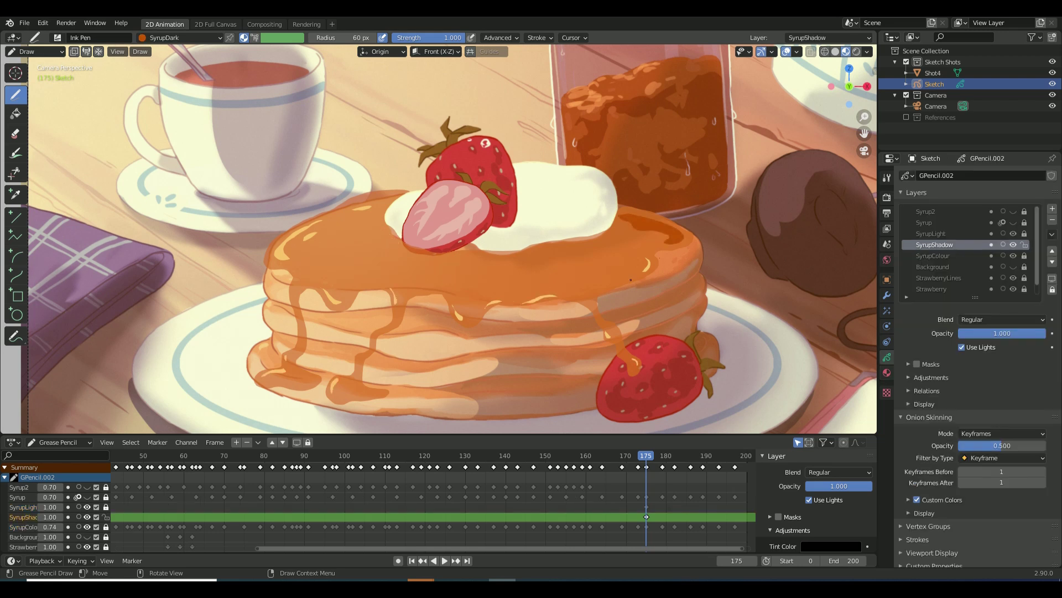
{"action": "mouse_move", "coordinate": [630, 279]}
{"action": "left_mouse_down"}
{"action": "mouse_move", "coordinate": [609, 235]}
{"action": "mouse_move", "coordinate": [553, 277]}
{"action": "mouse_move", "coordinate": [398, 260]}
{"action": "mouse_move", "coordinate": [313, 267]}
{"action": "left_mouse_up"}
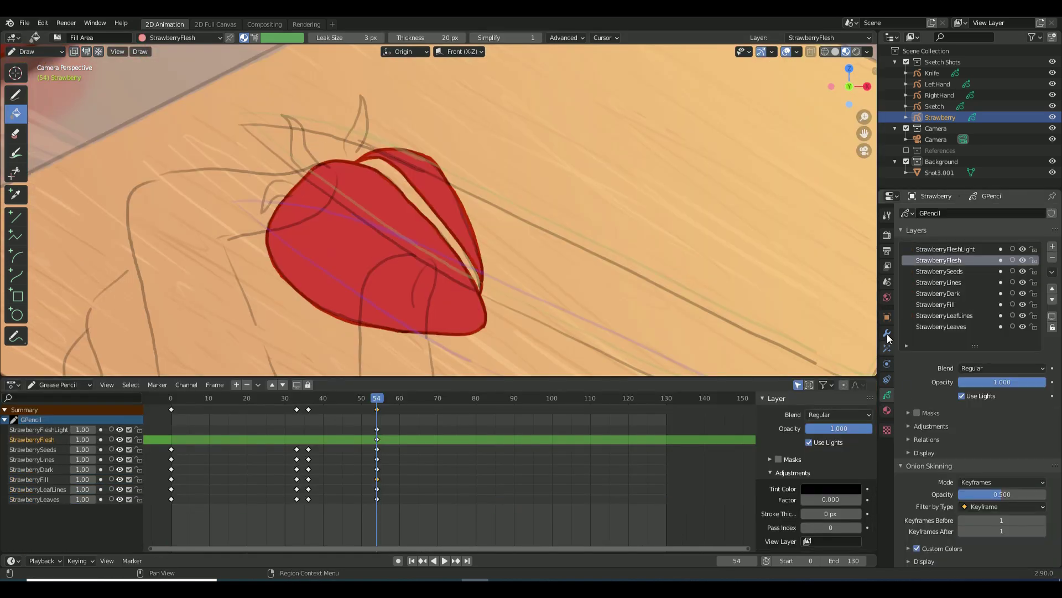
- Rotate the upper strawberry half slightly at frame 83, select the lower half's strokes and move to frame 84
{"action": "left_click", "coordinate": [1007, 280]}
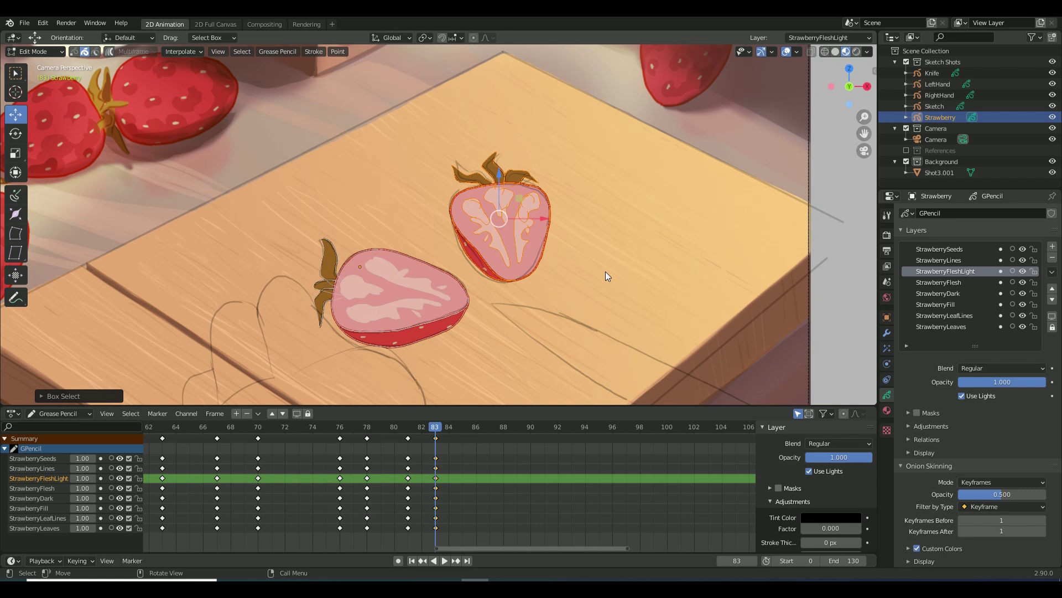
{"action": "key", "text": "Tab"}
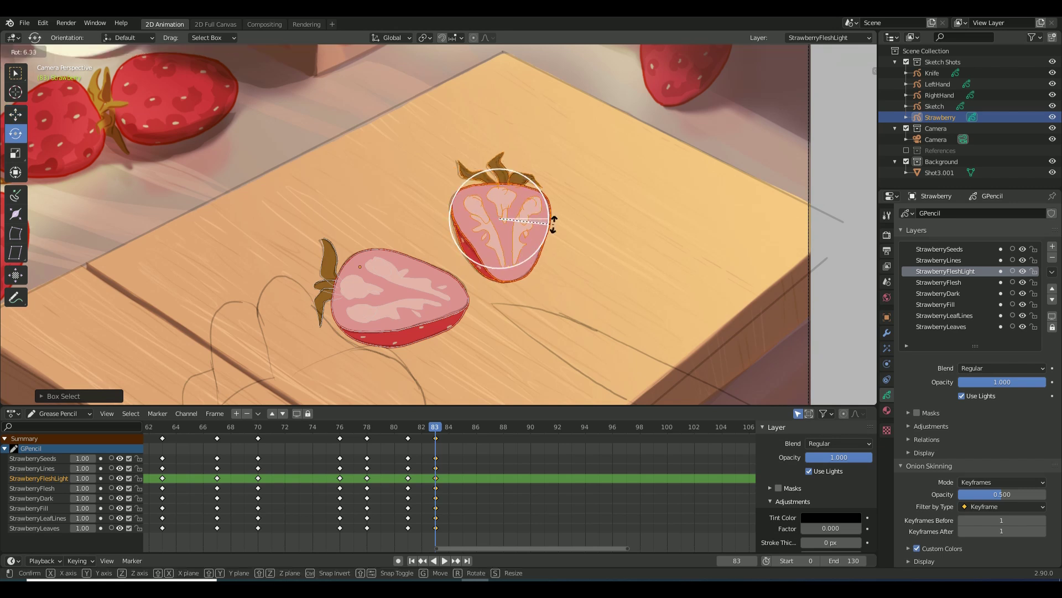
{"action": "left_click_drag", "start_coordinate": [241, 211], "coordinate": [466, 342]}
{"action": "key", "text": "r"}
{"action": "mouse_move", "coordinate": [436, 438]}
{"action": "left_mouse_down"}
{"action": "mouse_move", "coordinate": [523, 460]}
{"action": "mouse_move", "coordinate": [428, 458]}
{"action": "mouse_move", "coordinate": [447, 453]}
{"action": "left_mouse_up"}
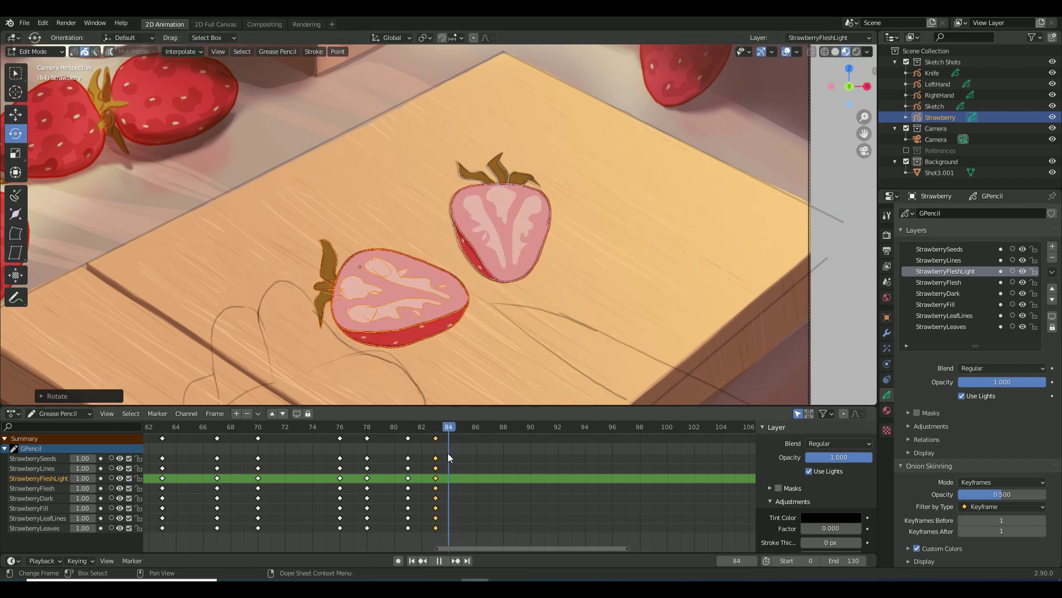
{"action": "left_click", "coordinate": [557, 262]}
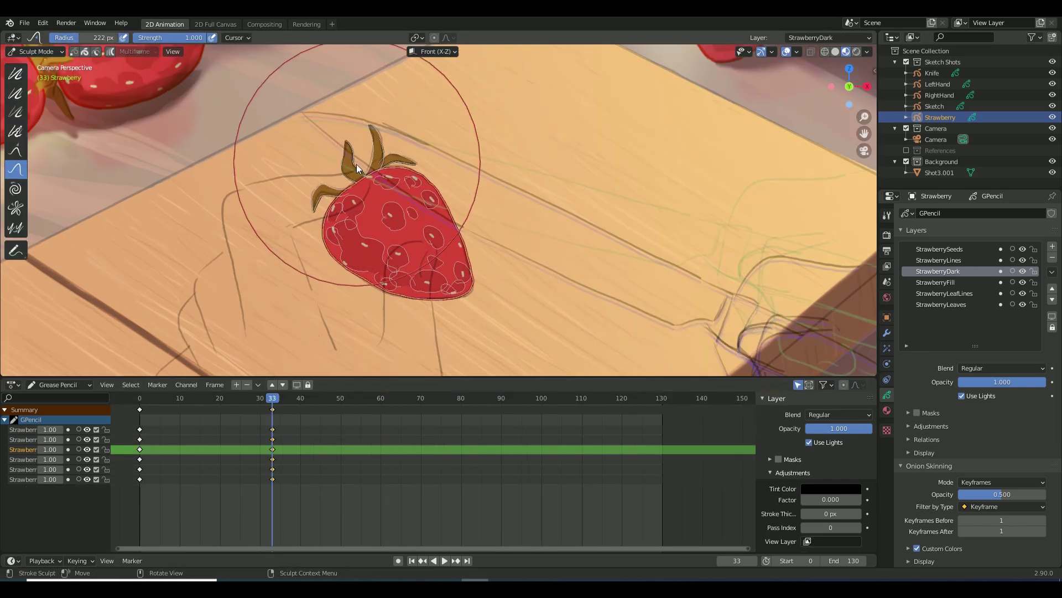
- Reshape the strawberry by grab-sculpting its strokes at frame 33 and play the animation
{"action": "left_click_drag", "start_coordinate": [376, 174], "coordinate": [441, 193]}
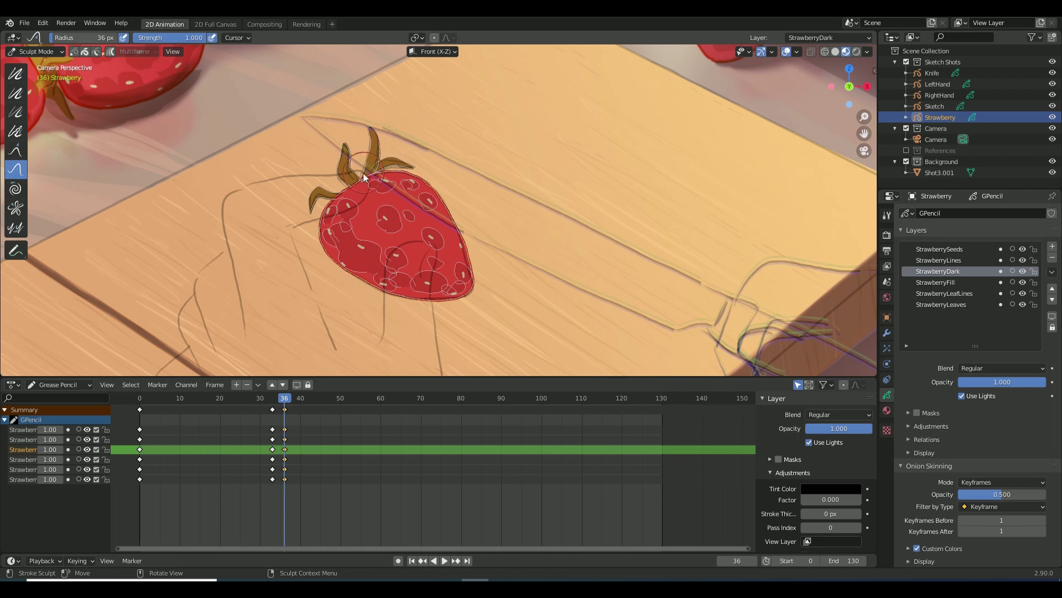
{"action": "key", "text": "space"}
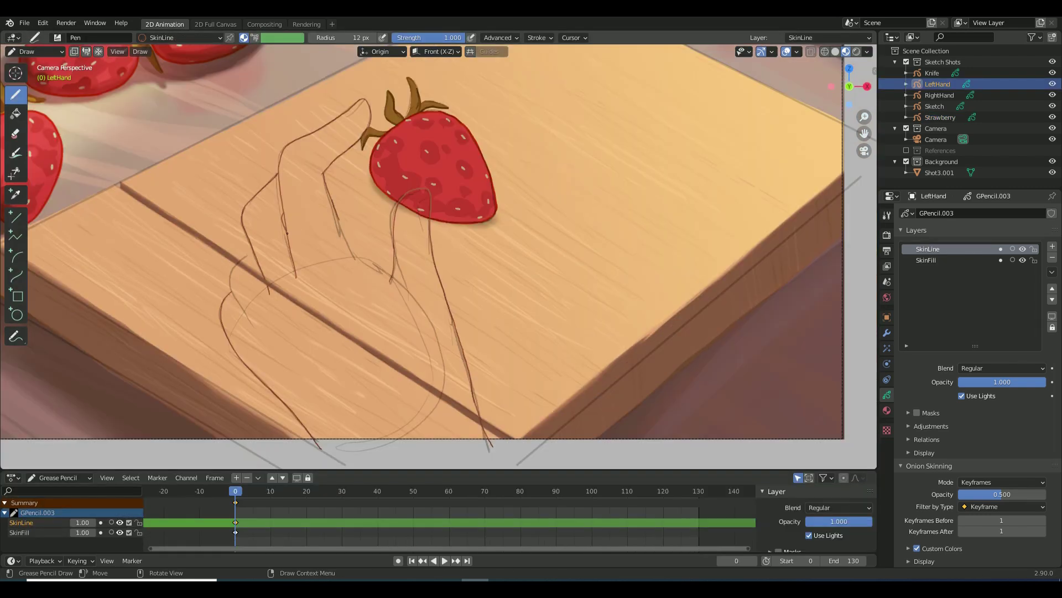
- Close the left hand's outline at the wrist and fill the hand with the Skin material on the SkinFill layer
{"action": "left_click", "coordinate": [925, 260]}
{"action": "left_click", "coordinate": [16, 113]}
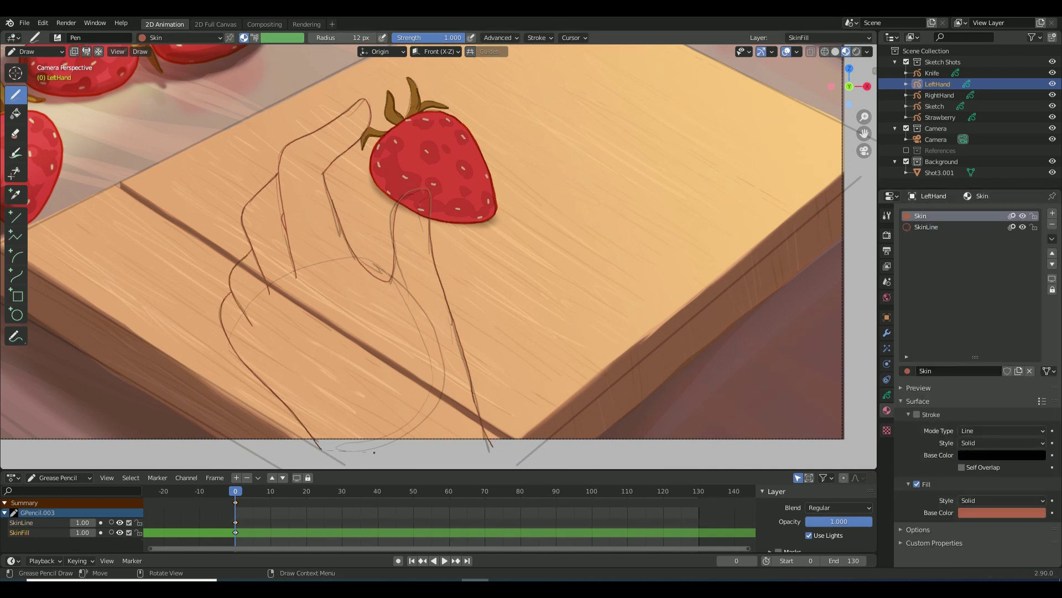
{"action": "left_click", "coordinate": [403, 443]}
{"action": "left_click", "coordinate": [332, 288]}
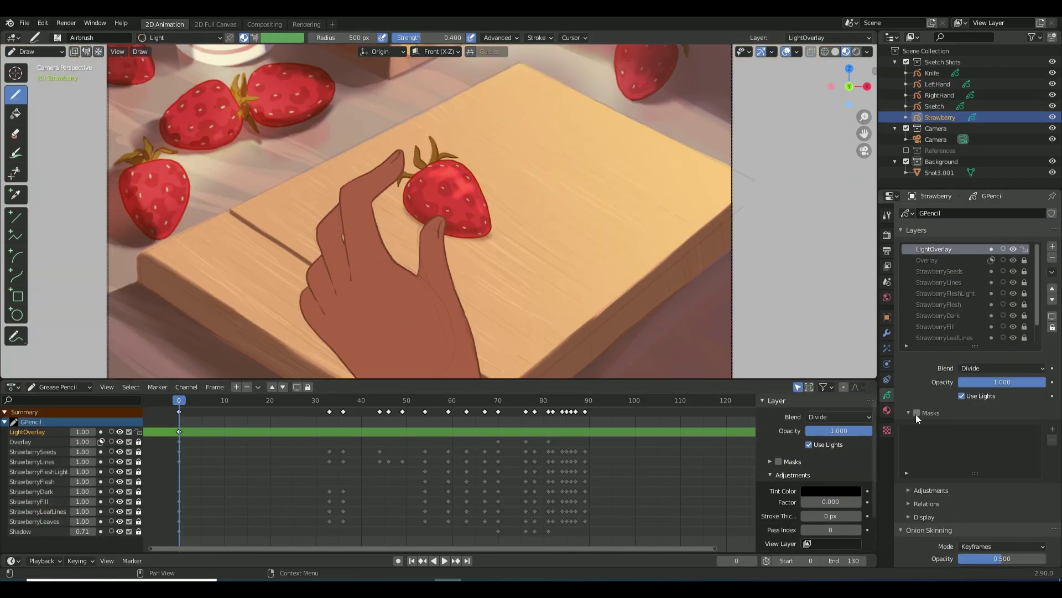
- Mask the LightOverlay layer with the StrawberryLines, StrawberryFlesh, StrawberryFill and StrawberryLeaves layers, and scrub the timeline to check it
{"action": "left_click", "coordinate": [1052, 429]}
{"action": "left_click", "coordinate": [991, 475]}
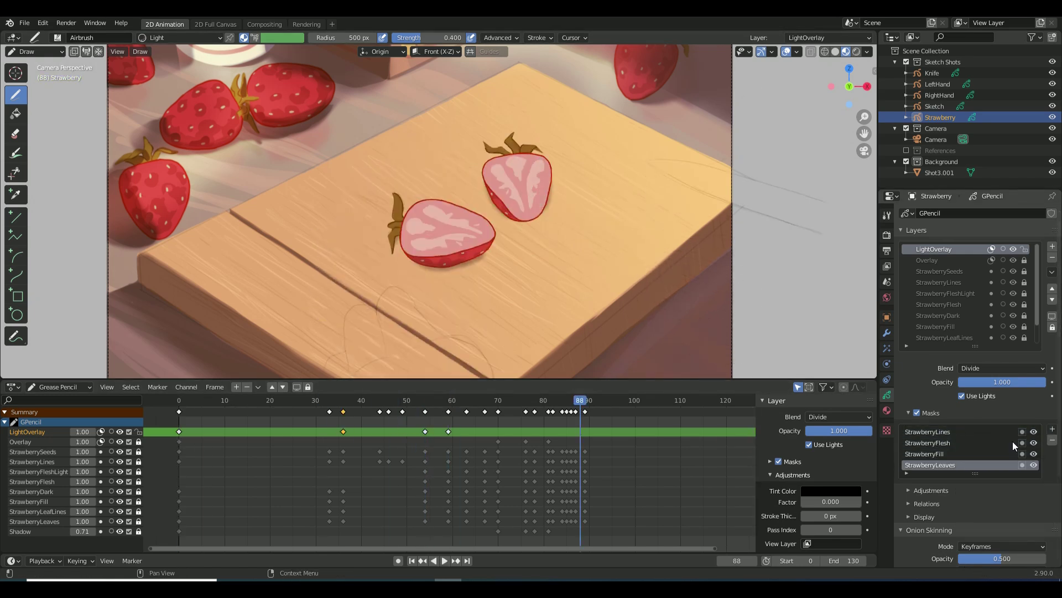
{"action": "mouse_move", "coordinate": [539, 400]}
{"action": "left_mouse_down"}
{"action": "mouse_move", "coordinate": [539, 412]}
{"action": "mouse_move", "coordinate": [547, 410]}
{"action": "left_mouse_up"}
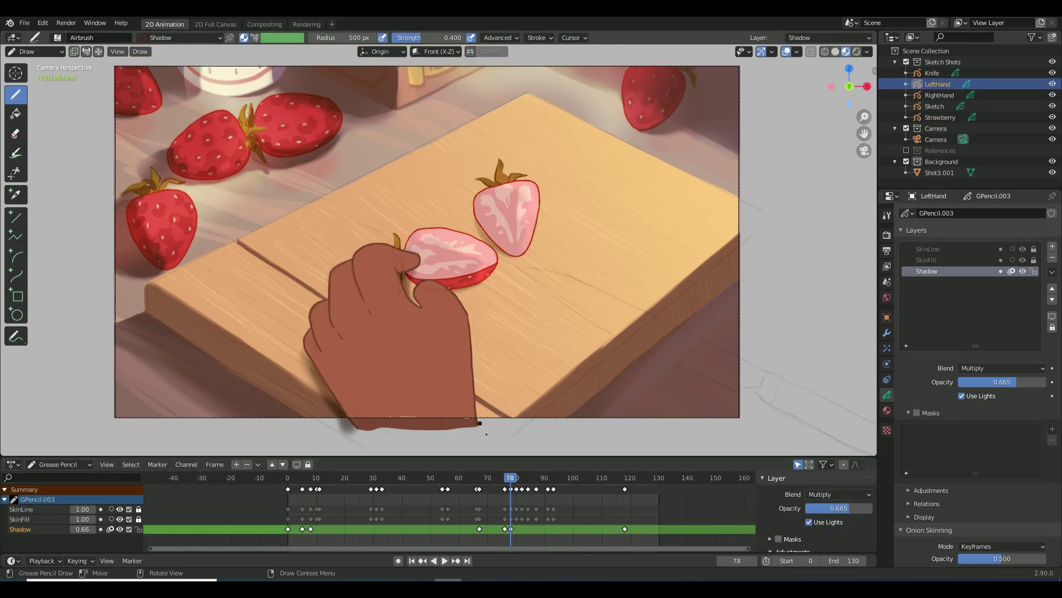
- Airbrush the shadow along the left hand's outer edge on the Shadow layer at frame 80
{"action": "key", "text": "space"}
{"action": "left_click", "coordinate": [515, 479]}
{"action": "key", "text": "space"}
{"action": "left_click_drag", "start_coordinate": [306, 350], "coordinate": [348, 421]}
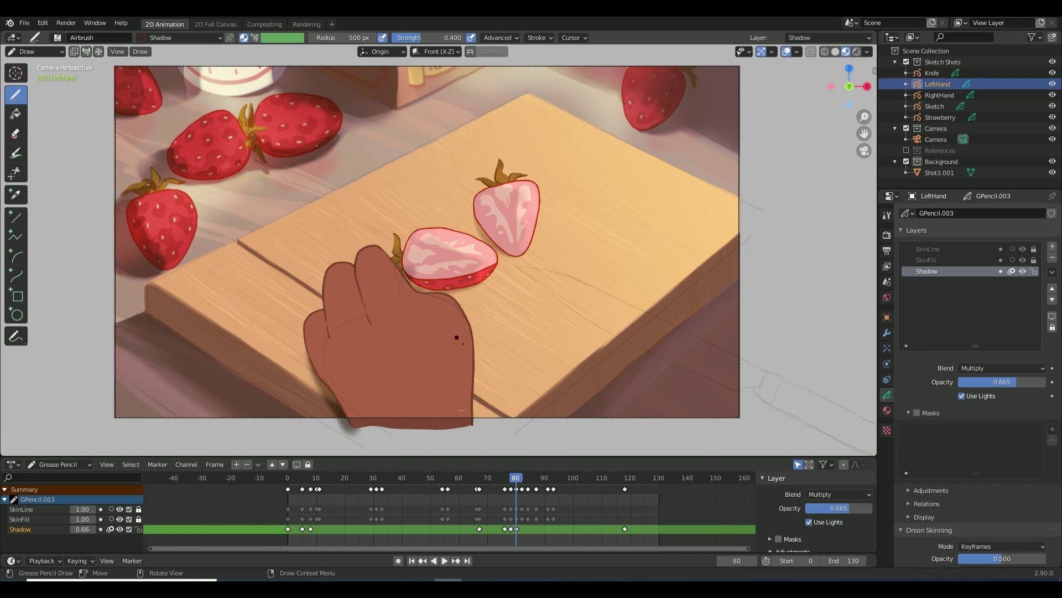
- Move on to frame 87 and play back the left hand's shadow animation
{"action": "left_click", "coordinate": [541, 485]}
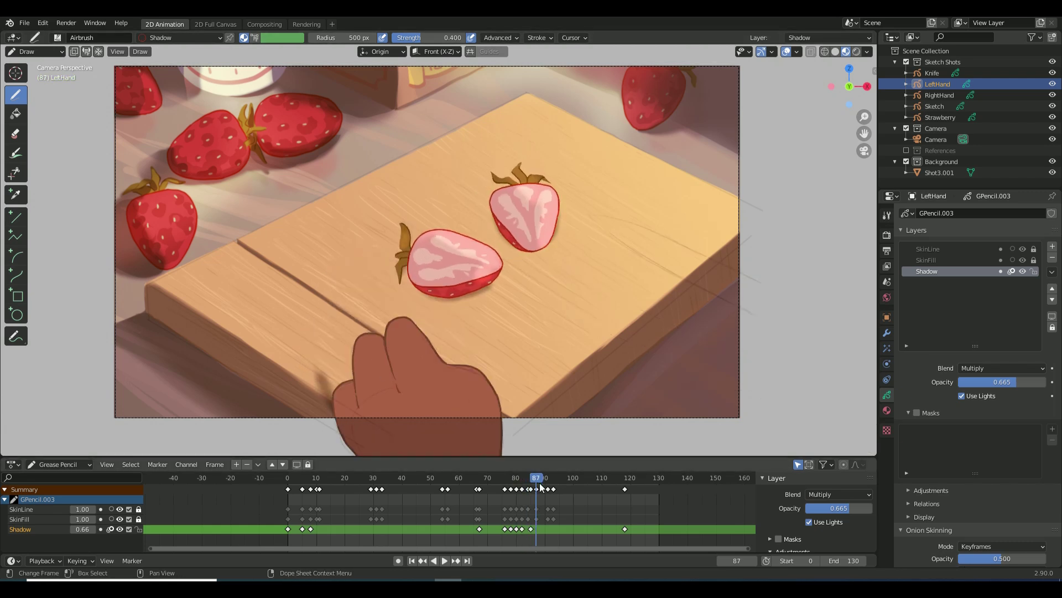
{"action": "right_click", "coordinate": [541, 487]}
{"action": "left_click", "coordinate": [540, 524]}
{"action": "key", "text": "space"}
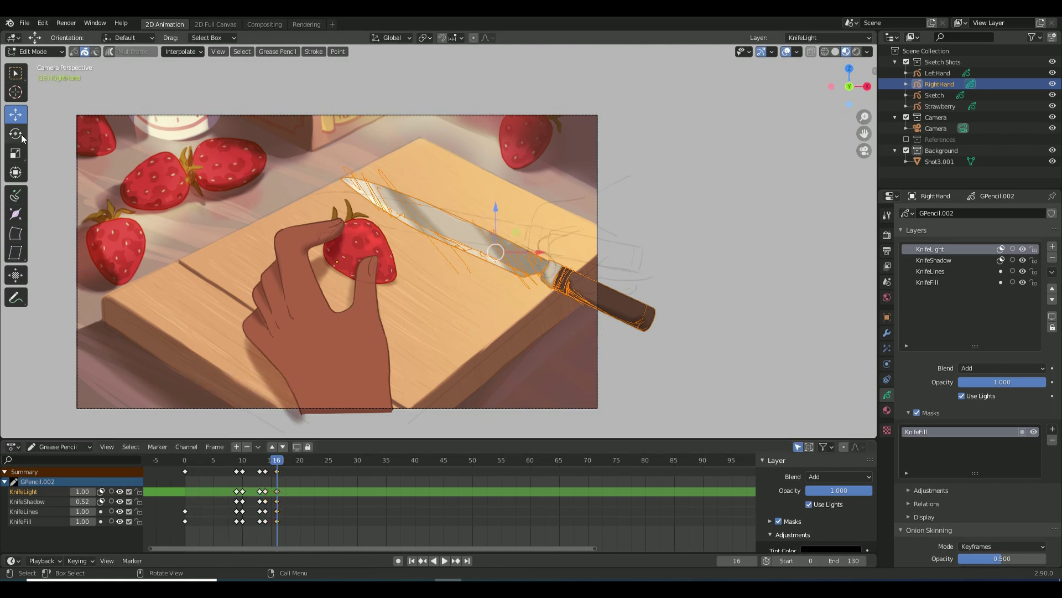
- Rotate the knife slightly at frame 16 and move it closer to the strawberry
{"action": "left_click", "coordinate": [21, 134]}
{"action": "left_click_drag", "start_coordinate": [500, 301], "coordinate": [513, 296]}
{"action": "left_click", "coordinate": [20, 115]}
{"action": "left_click_drag", "start_coordinate": [496, 252], "coordinate": [450, 232]}
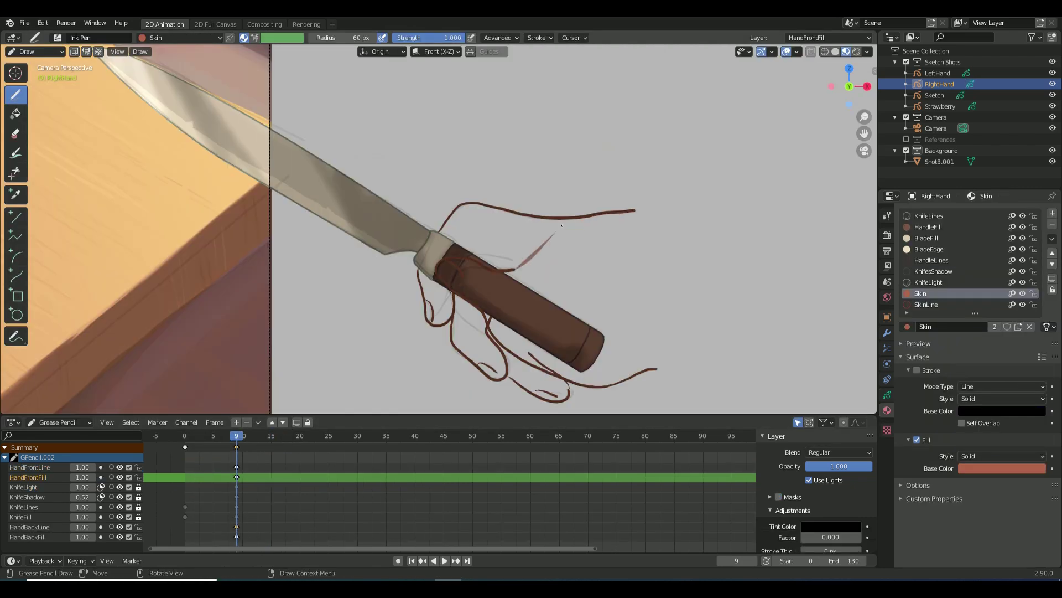
- Draw the skin fill of the hand gripping the knife on the HandFrontFill layer at frame 9
{"action": "mouse_move", "coordinate": [516, 269]}
{"action": "left_mouse_down"}
{"action": "mouse_move", "coordinate": [648, 260]}
{"action": "mouse_move", "coordinate": [431, 306]}
{"action": "left_mouse_up"}
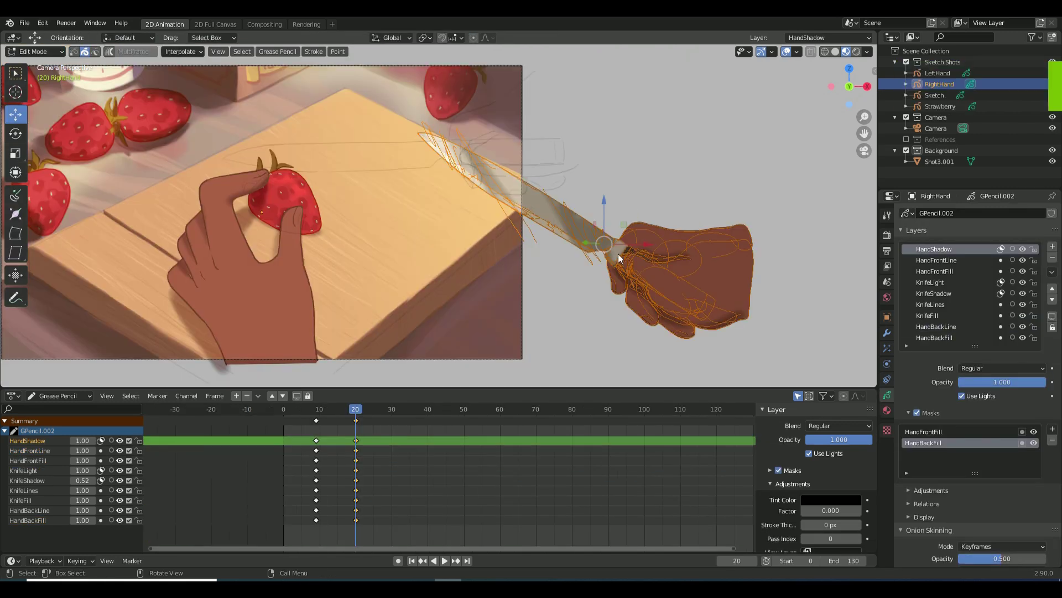
- Move all strokes of the knife and right hand over the strawberry at frame 20 and rotate them
{"action": "key", "text": "a"}
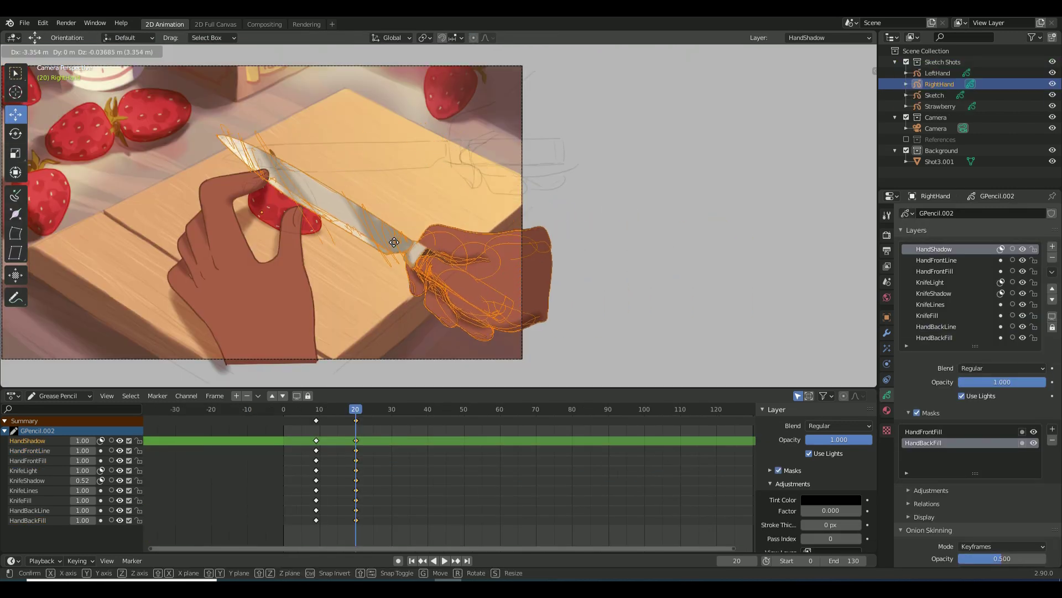
{"action": "left_click", "coordinate": [15, 133]}
{"action": "left_click_drag", "start_coordinate": [403, 207], "coordinate": [446, 216]}
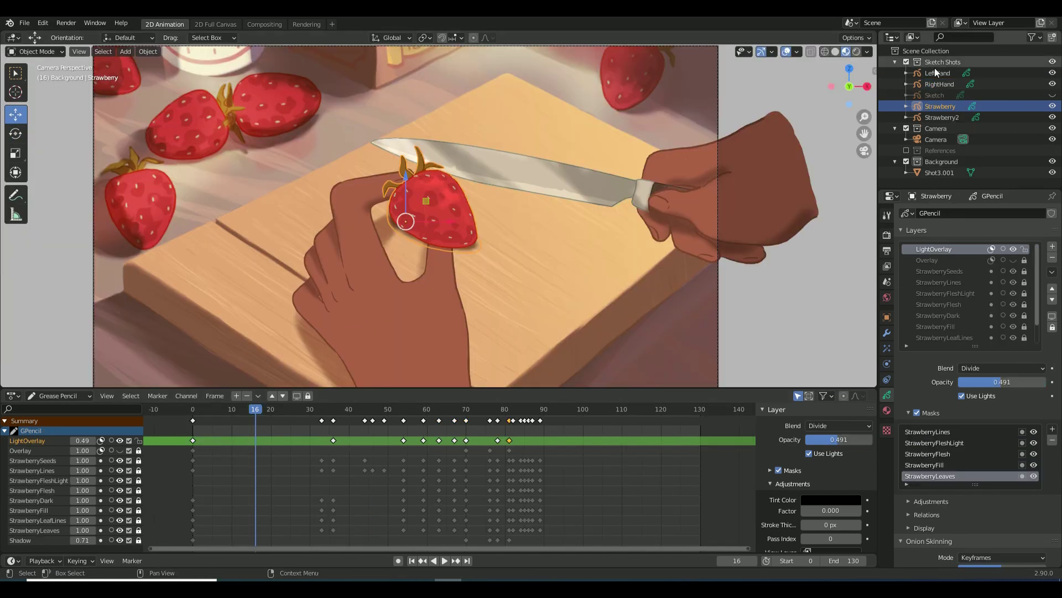
- Inspect the depth arrangement of the hands, strawberry and background outside the camera view, and return to the camera view
{"action": "key", "text": "KP_0"}
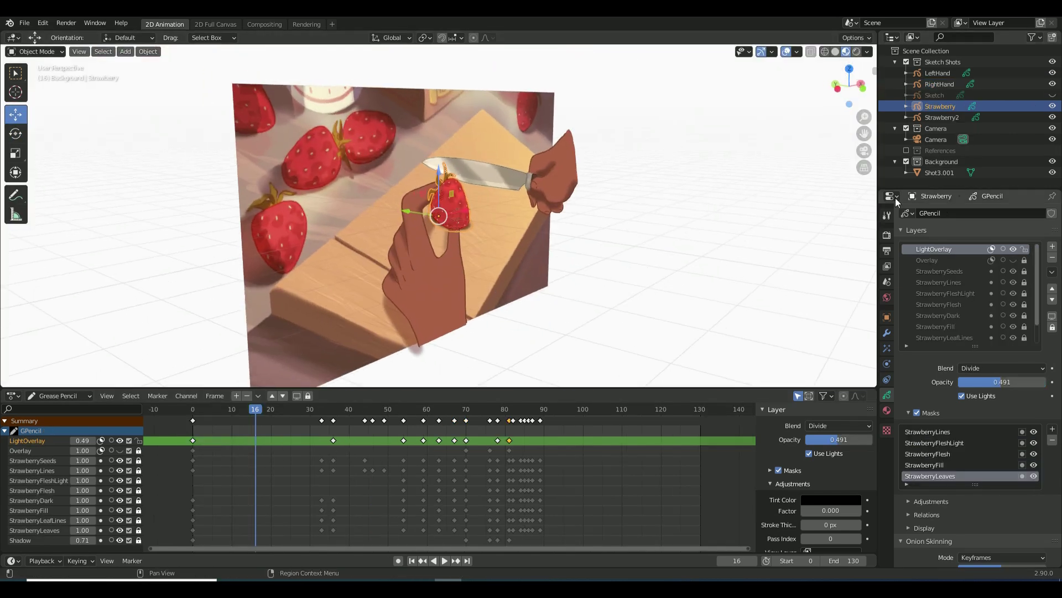
{"action": "key", "text": "KP_0"}
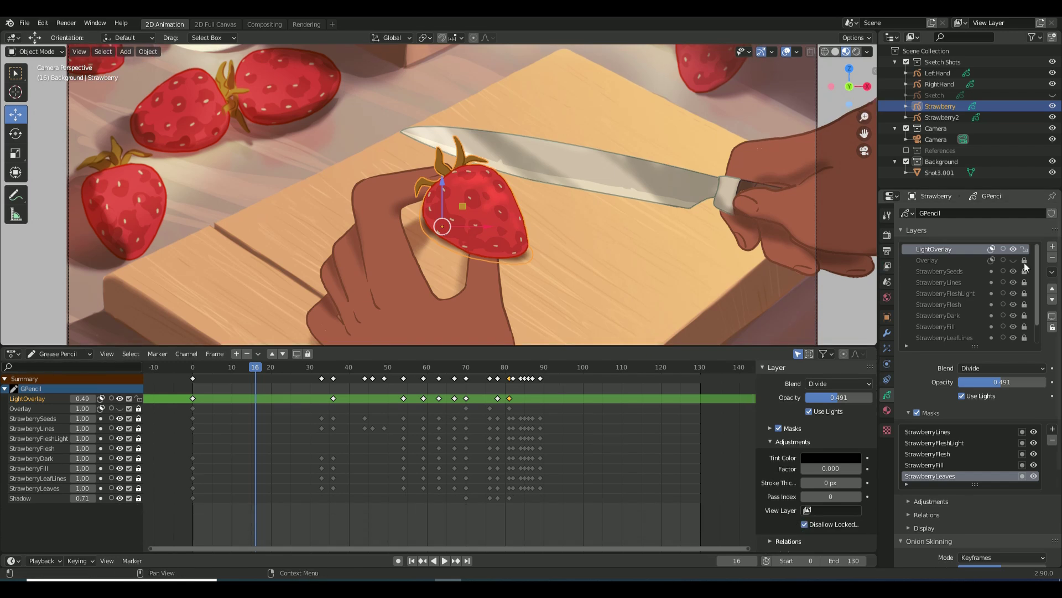
{"action": "mouse_move", "coordinate": [255, 367]}
{"action": "left_mouse_down"}
{"action": "mouse_move", "coordinate": [225, 365]}
{"action": "mouse_move", "coordinate": [258, 371]}
{"action": "left_mouse_up"}
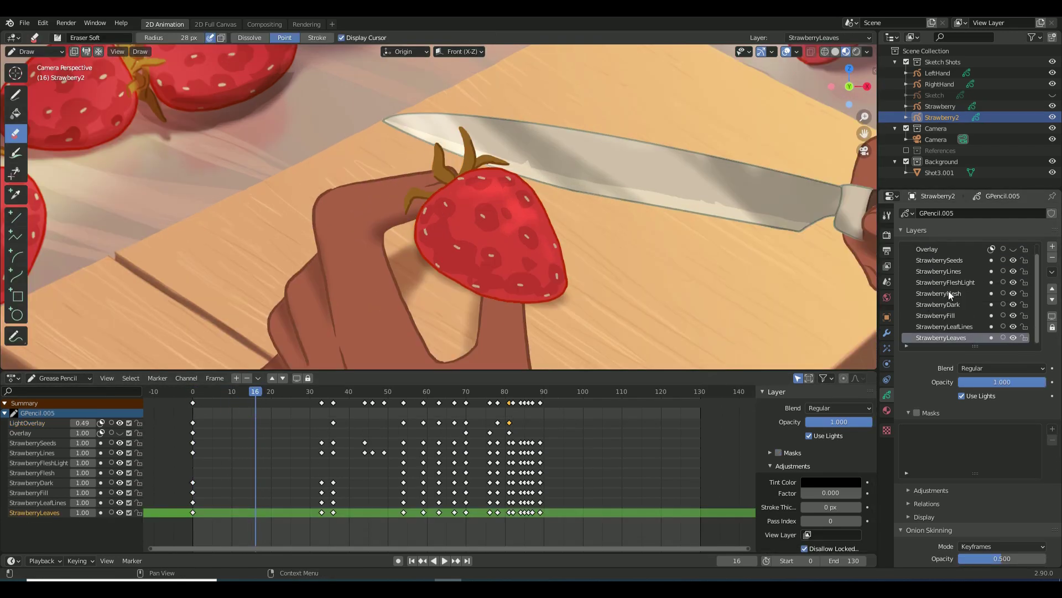
- Switch to the Eraser Soft brush on the Strawberry2 object and reduce its radius
{"action": "key", "text": "e"}
{"action": "left_click_drag", "start_coordinate": [154, 39], "coordinate": [141, 38]}
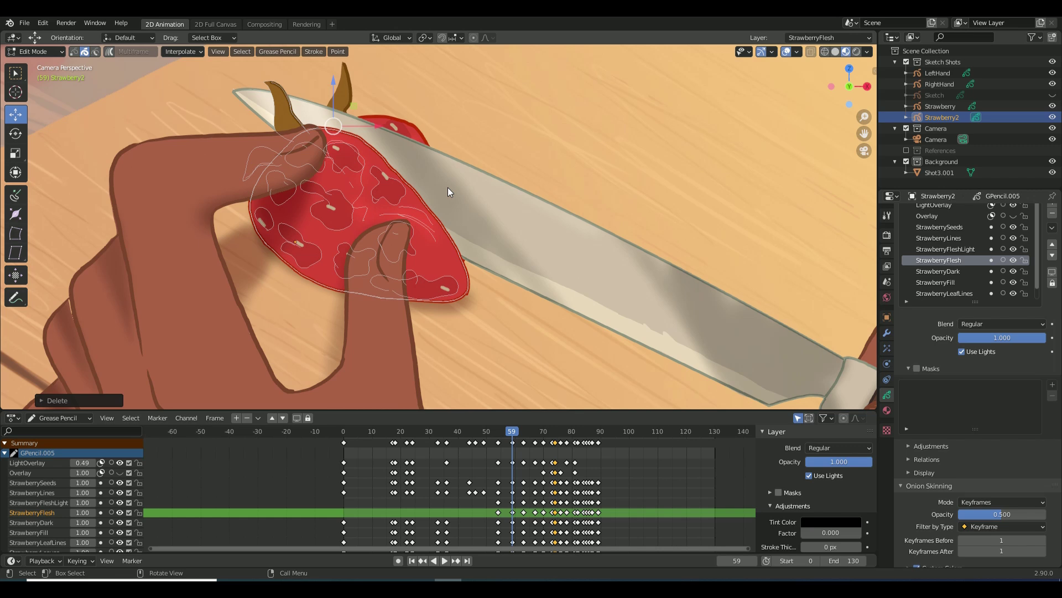
- Step back through the frames around frame 58 and delete the selected strokes of the Strawberry2 object
{"action": "key", "text": "Left"}
{"action": "key", "text": "Left"}
{"action": "key", "text": "Left"}
{"action": "key", "text": "Left"}
{"action": "key", "text": "Left"}
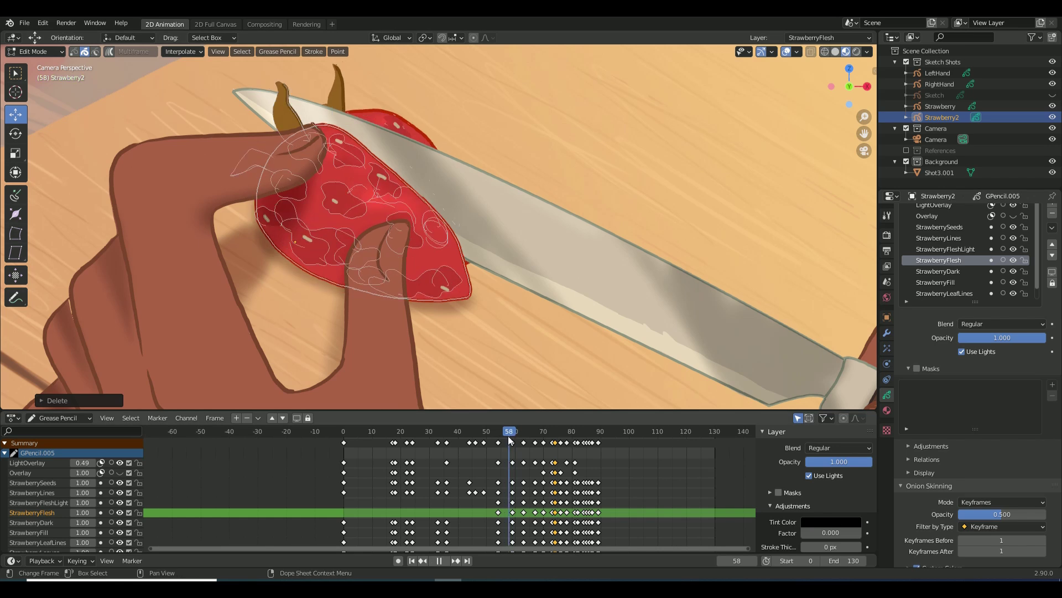
{"action": "key", "text": "x"}
{"action": "left_click", "coordinate": [447, 209]}
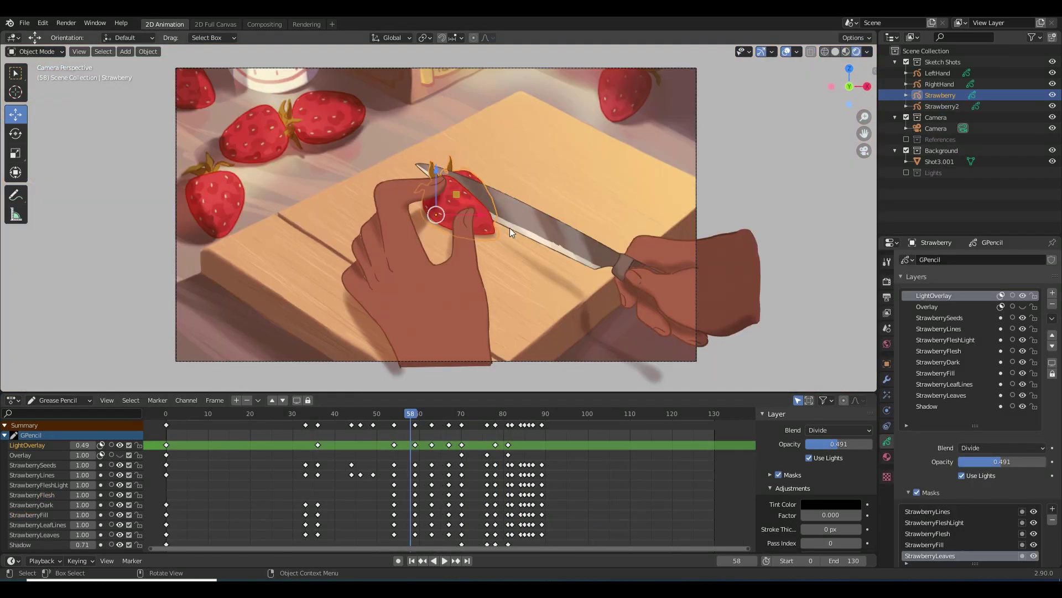
- Nudge the Strawberry object slightly sideways toward the knife and play the animation from the start
{"action": "key", "text": "g"}
{"action": "left_click", "coordinate": [490, 228]}
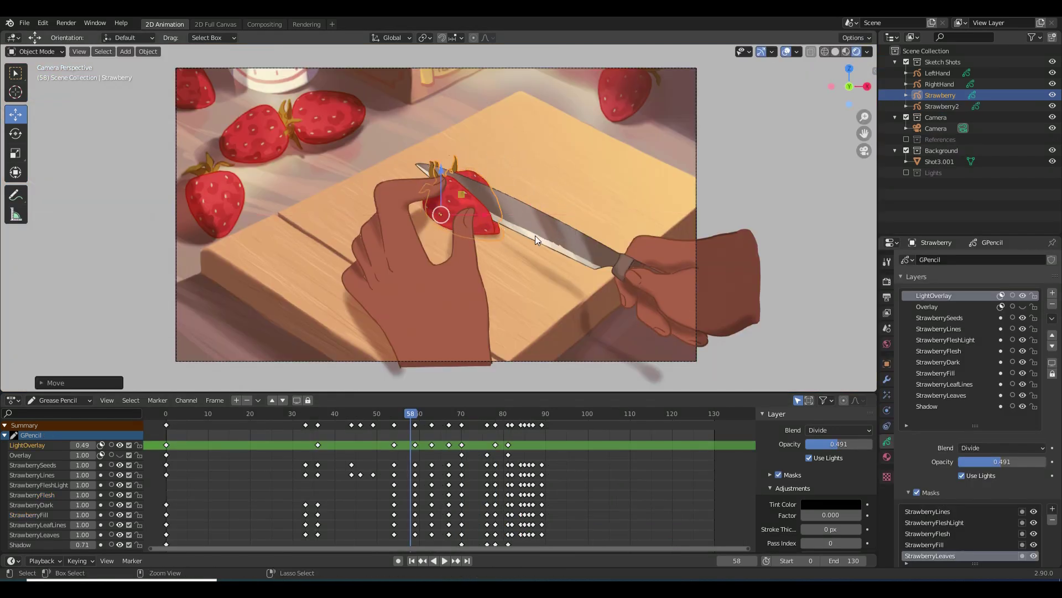
{"action": "key", "text": "ctrl+Tab"}
{"action": "key", "text": "shift+Left"}
{"action": "key", "text": "space"}
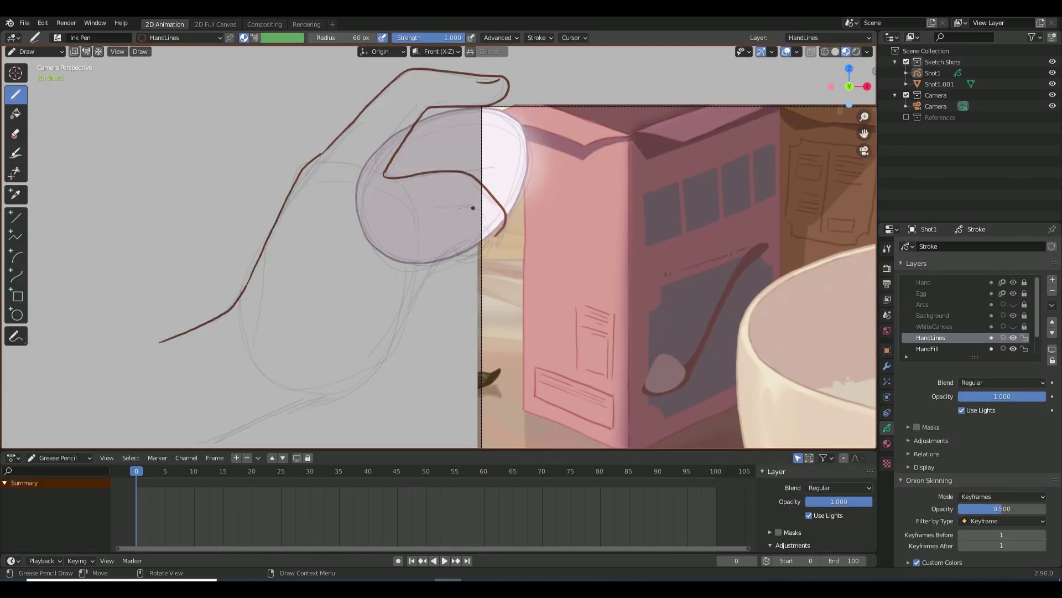
- Draw the remaining finger lines around the egg on the HandLines layer and grab-sculpt the lower palm and wrist line
{"action": "left_click_drag", "start_coordinate": [455, 247], "coordinate": [479, 253]}
{"action": "left_click_drag", "start_coordinate": [436, 207], "coordinate": [451, 206]}
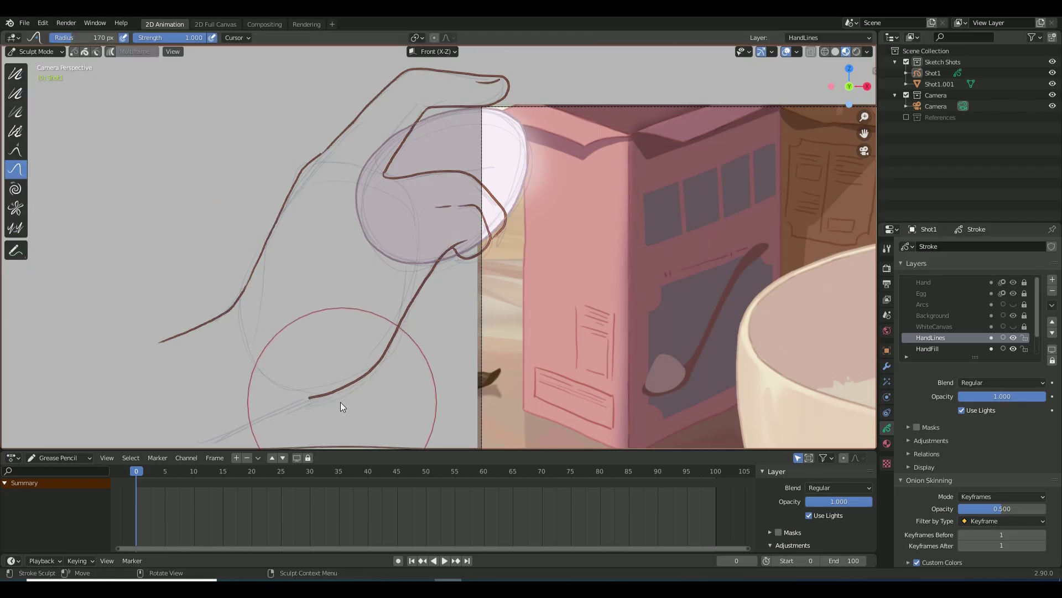
{"action": "mouse_move", "coordinate": [341, 402]}
{"action": "left_mouse_down"}
{"action": "mouse_move", "coordinate": [316, 387]}
{"action": "mouse_move", "coordinate": [395, 368]}
{"action": "left_mouse_up"}
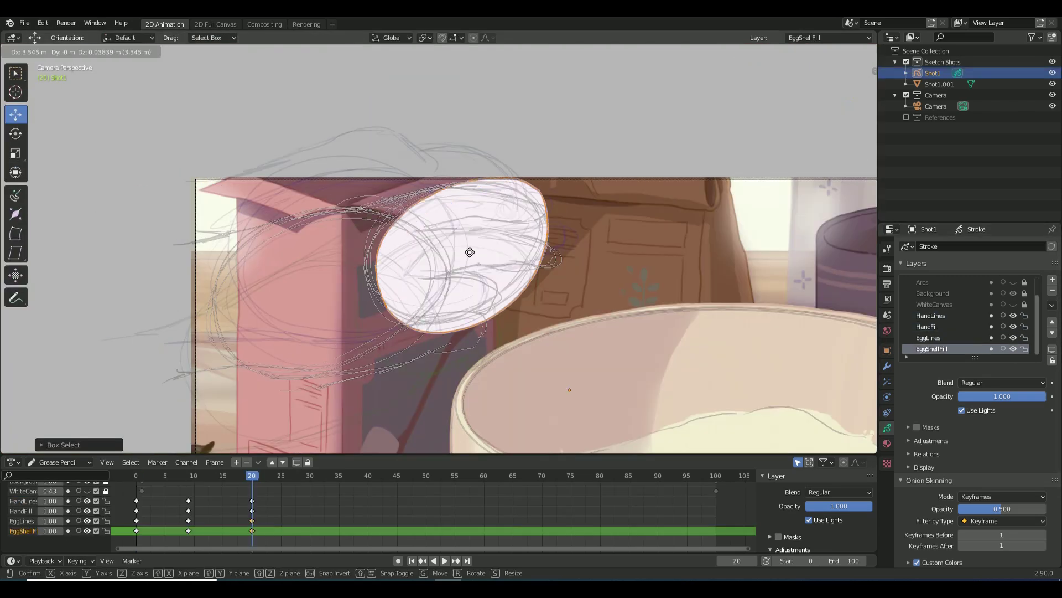
- Rotate the egg's shell shape above the bowl at frame 20
{"action": "key", "text": "shift+space"}
{"action": "key", "text": "r"}
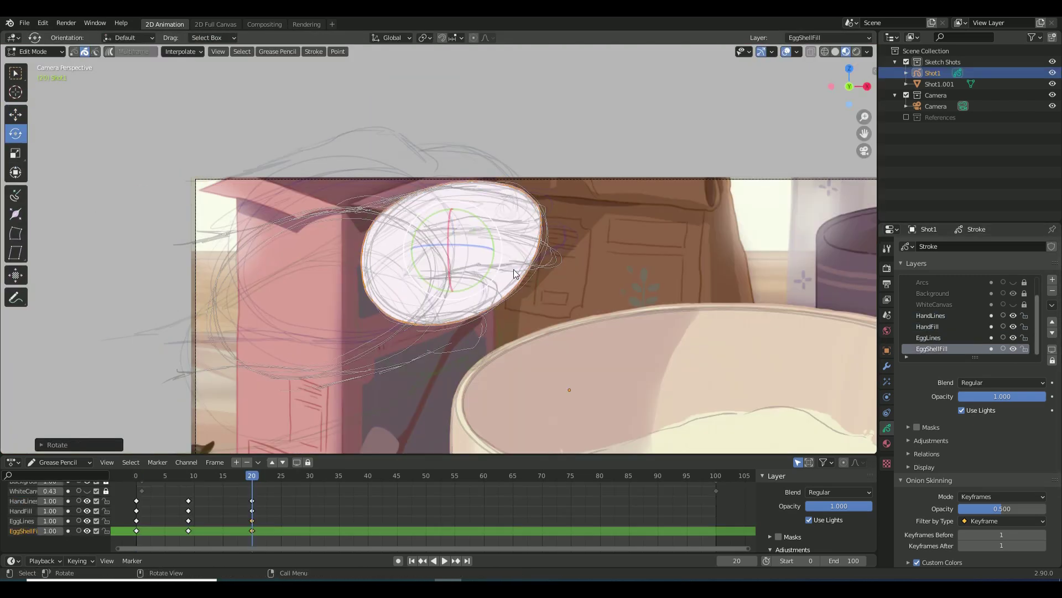
- Change the interaction mode, make the HandLines layer active, and lower the opacity of the masked EggsShade layer
{"action": "scroll", "coordinate": [1010, 288], "scroll_direction": "up", "scroll_amount": 2}
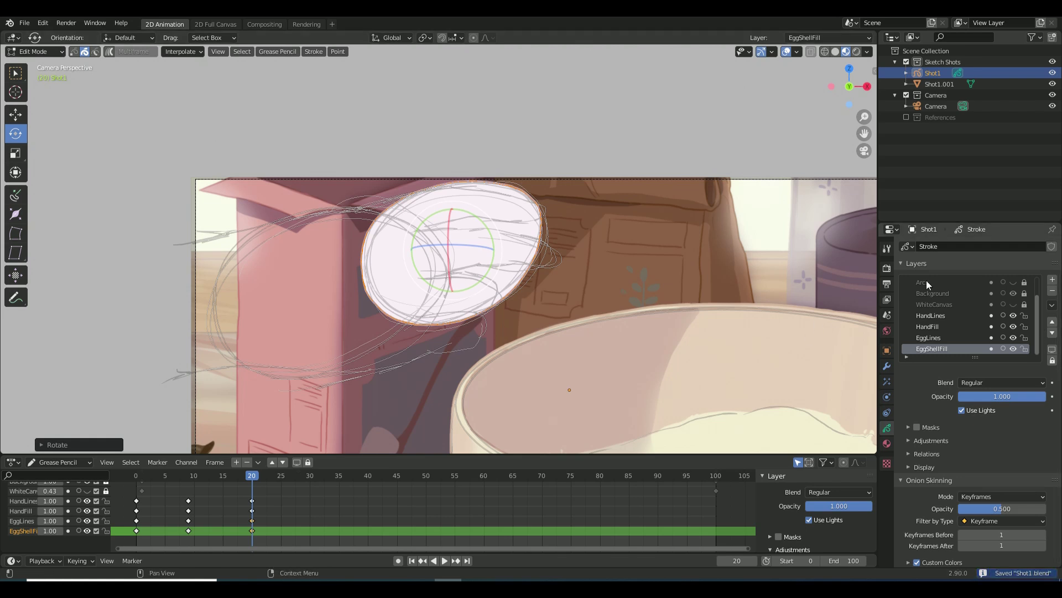
{"action": "key", "text": "ctrl+Tab"}
{"action": "left_click", "coordinate": [941, 313]}
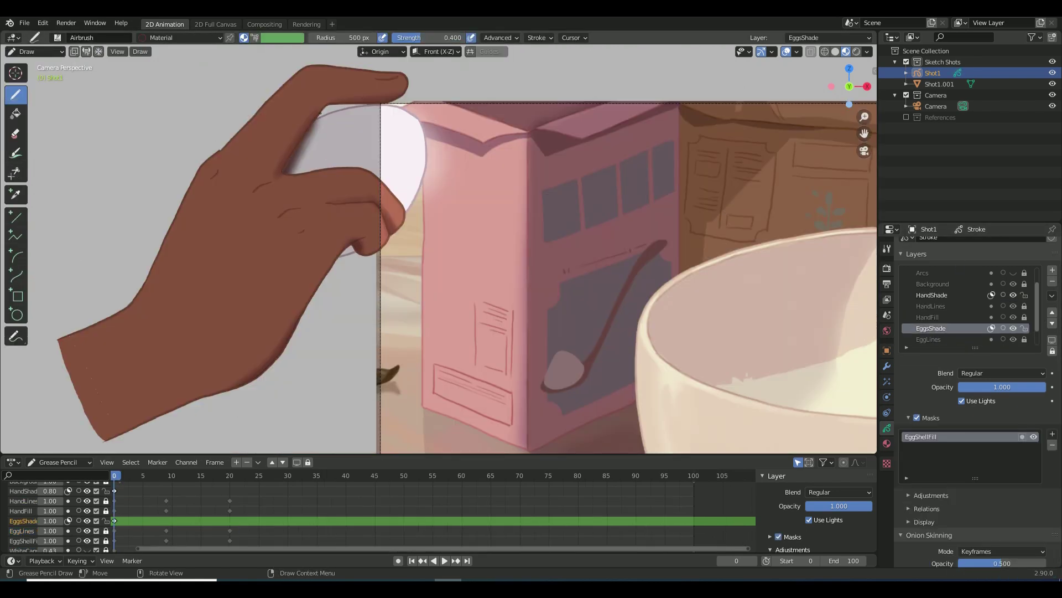
{"action": "left_click_drag", "start_coordinate": [1025, 388], "coordinate": [984, 393]}
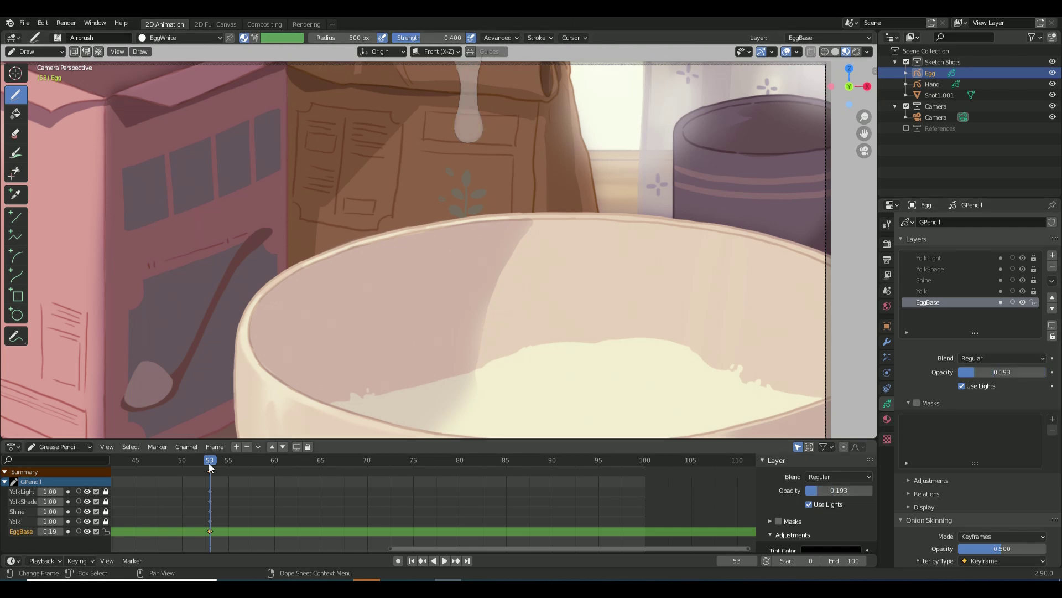
- Draw the egg white running down above the bowl on the Egg object's EggBase layer in the frames after 53
{"action": "left_click_drag", "start_coordinate": [210, 467], "coordinate": [228, 467]}
{"action": "left_click_drag", "start_coordinate": [483, 73], "coordinate": [465, 211]}
{"action": "mouse_move", "coordinate": [459, 65]}
{"action": "left_mouse_down"}
{"action": "mouse_move", "coordinate": [462, 201]}
{"action": "mouse_move", "coordinate": [476, 216]}
{"action": "left_mouse_up"}
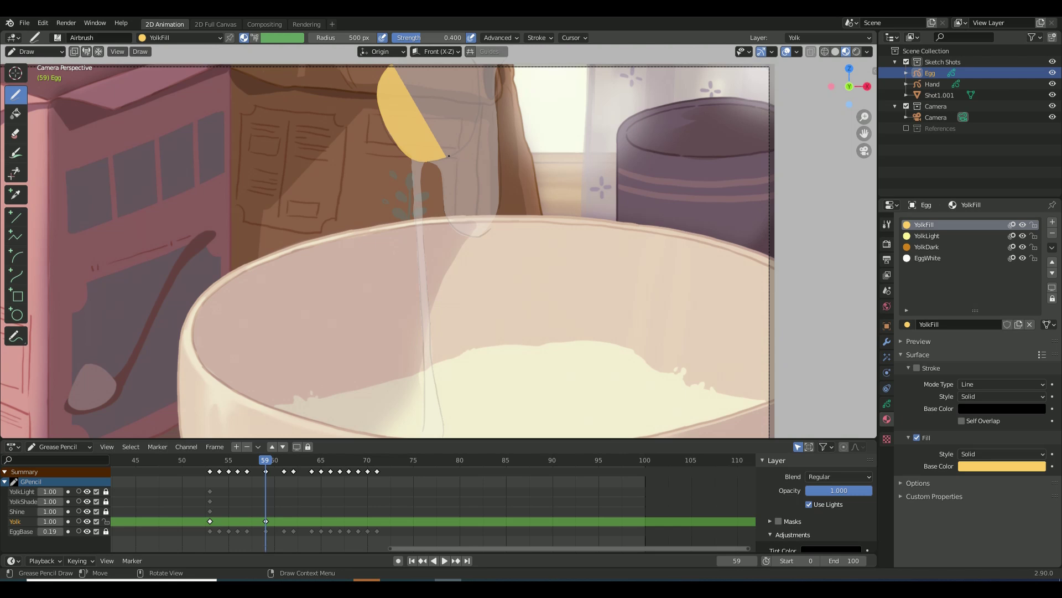
- Draw the falling yolk on the Yolk layer with the YolkFill material from frame 59 on, and scrub back through its frames
{"action": "left_click_drag", "start_coordinate": [449, 156], "coordinate": [439, 99]}
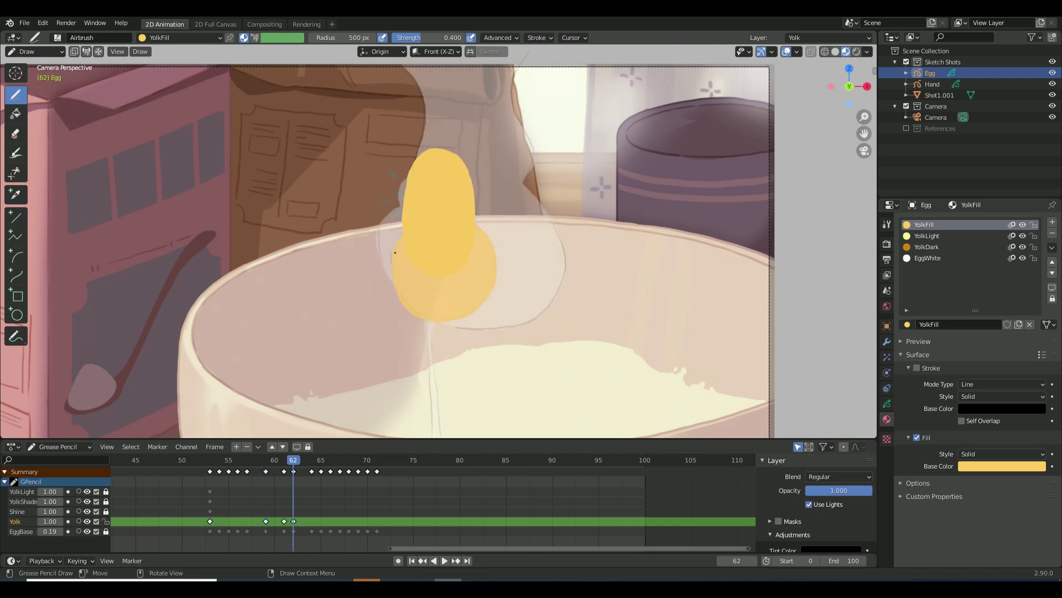
{"action": "left_click_drag", "start_coordinate": [293, 462], "coordinate": [314, 464]}
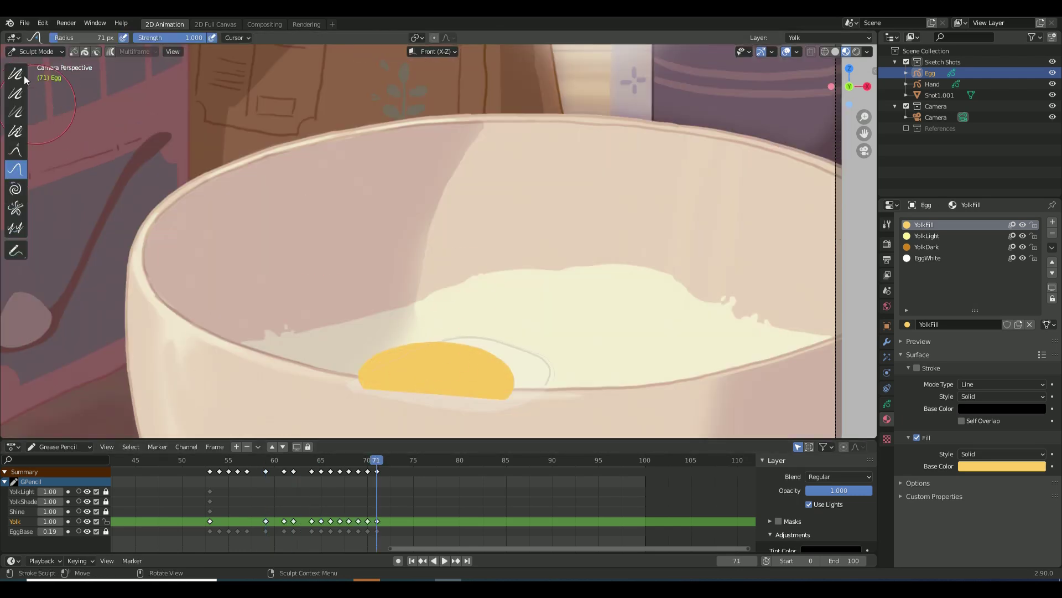
{"action": "left_click_drag", "start_coordinate": [374, 485], "coordinate": [200, 485]}
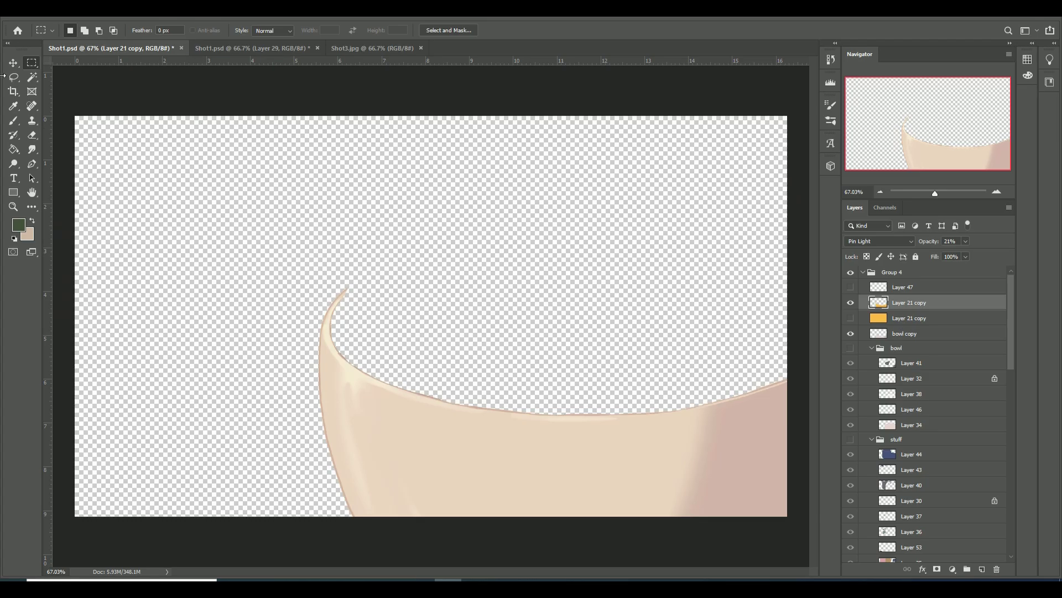
- In Photoshop, save the isolated bowl front as a new file, switch to Blender and import Bowl.png as an image plane
{"action": "left_click", "coordinate": [28, 20]}
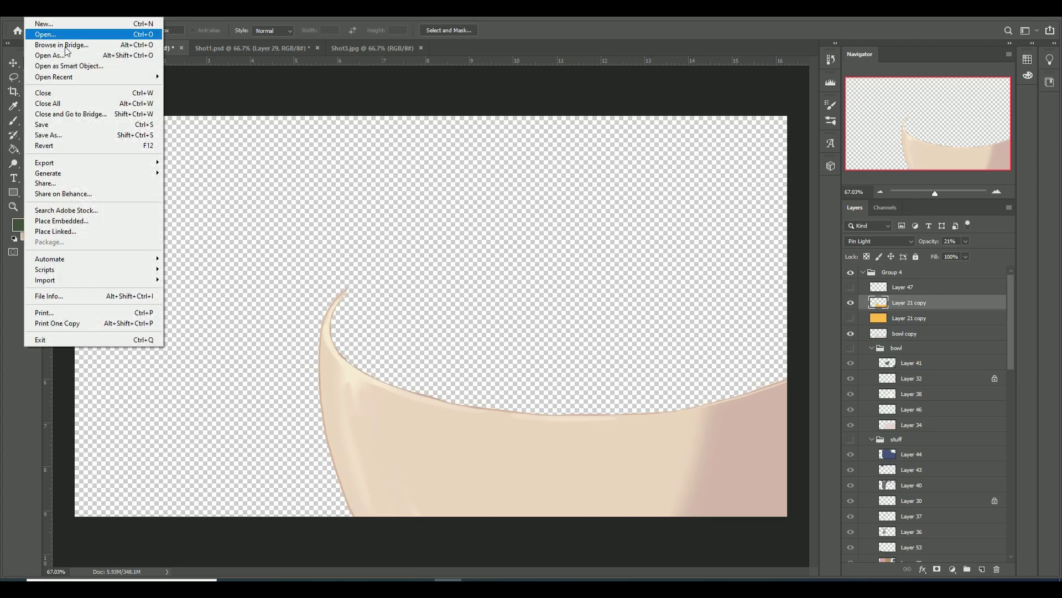
{"action": "left_click", "coordinate": [85, 135]}
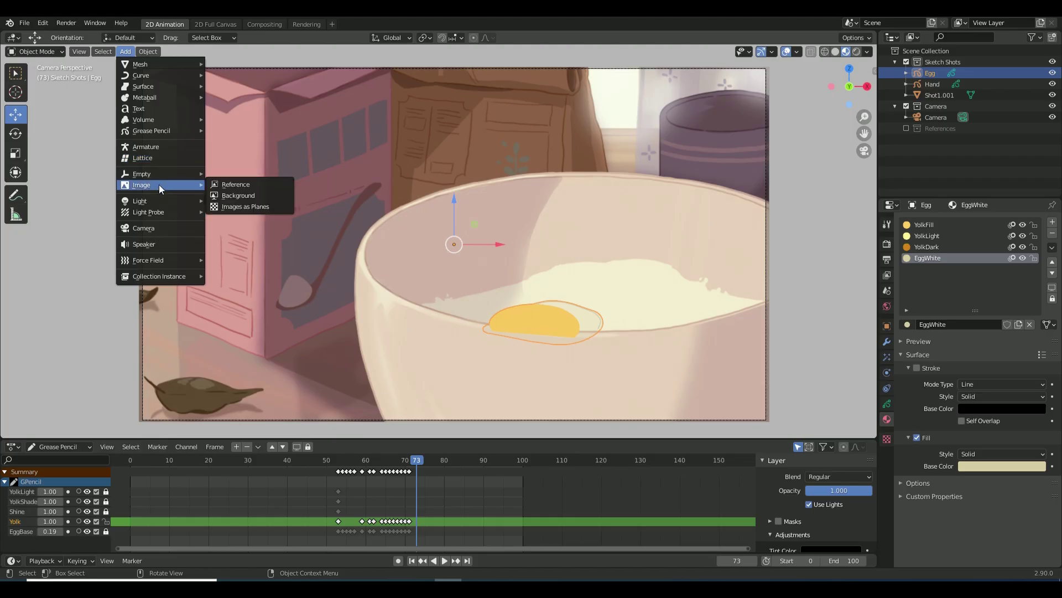
{"action": "left_click", "coordinate": [261, 206]}
{"action": "double_click", "coordinate": [421, 267]}
- Scale the Bowl plane up to match the camera frame and move it forward in front of the egg
{"action": "key", "text": "s"}
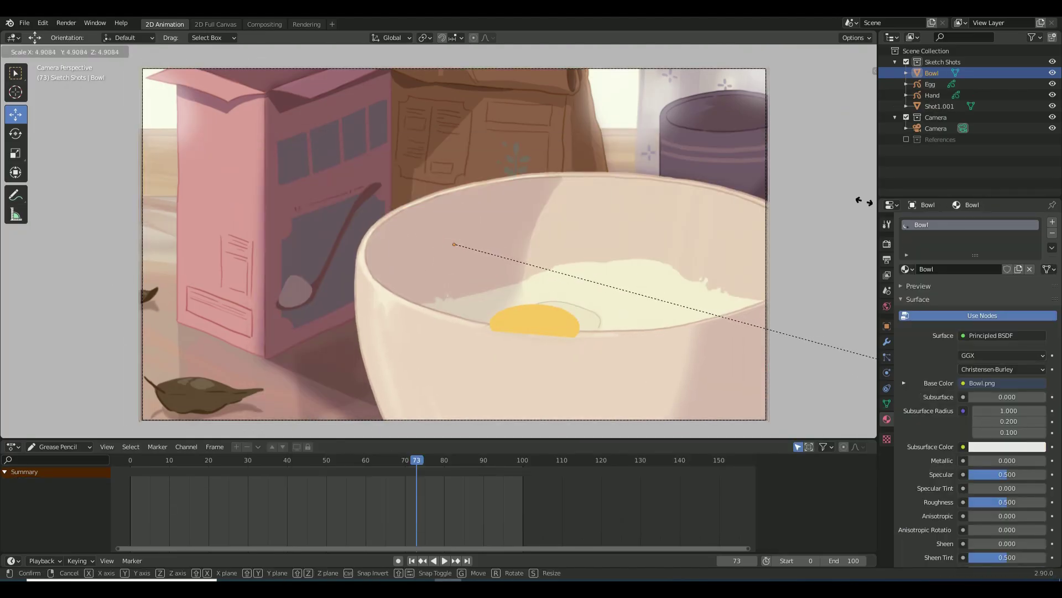
{"action": "left_click", "coordinate": [857, 200]}
{"action": "middle_click_drag", "start_coordinate": [421, 243], "coordinate": [419, 234]}
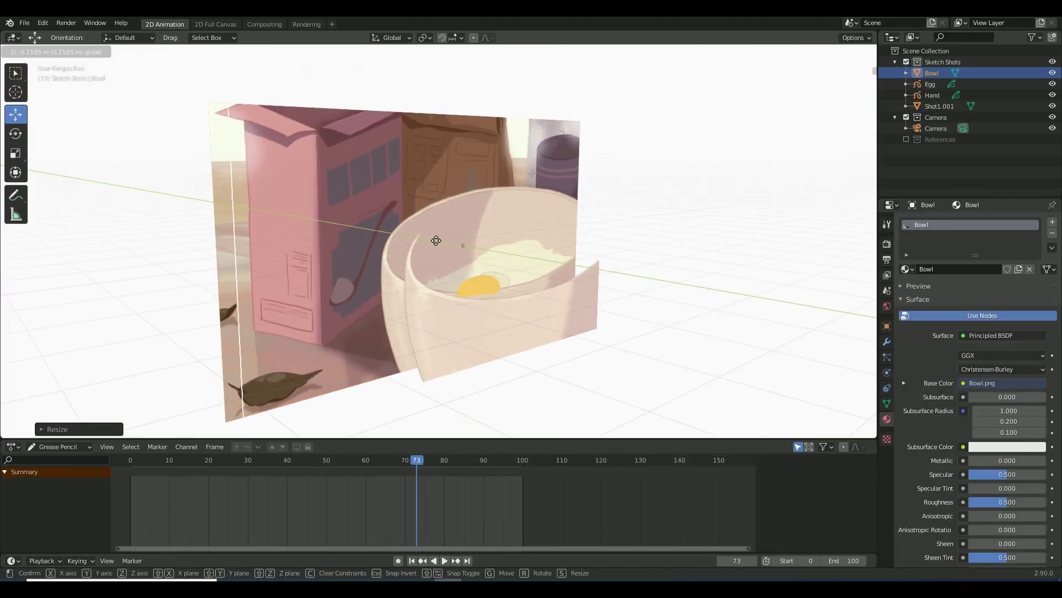
{"action": "key", "text": "KP_0"}
- Set the Bowl material's blend mode to Alpha Hashed and scrub through the egg's fall to check the yolk behind the bowl
{"action": "scroll", "coordinate": [1017, 505], "scroll_direction": "down", "scroll_amount": 5}
{"action": "scroll", "coordinate": [1038, 543], "scroll_direction": "down", "scroll_amount": 3}
{"action": "left_click", "coordinate": [1010, 490]}
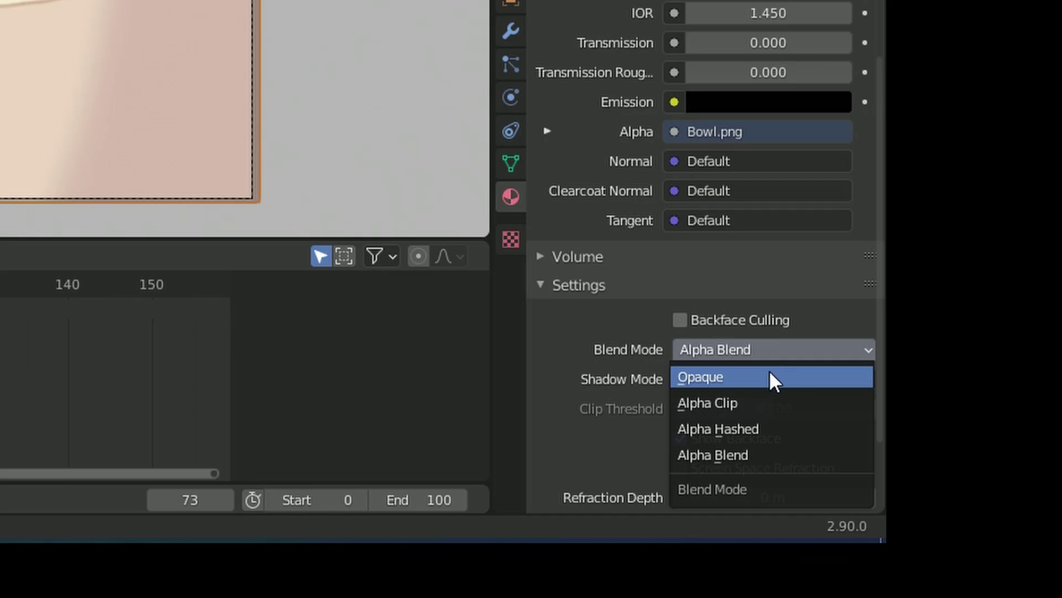
{"action": "left_click", "coordinate": [1008, 504]}
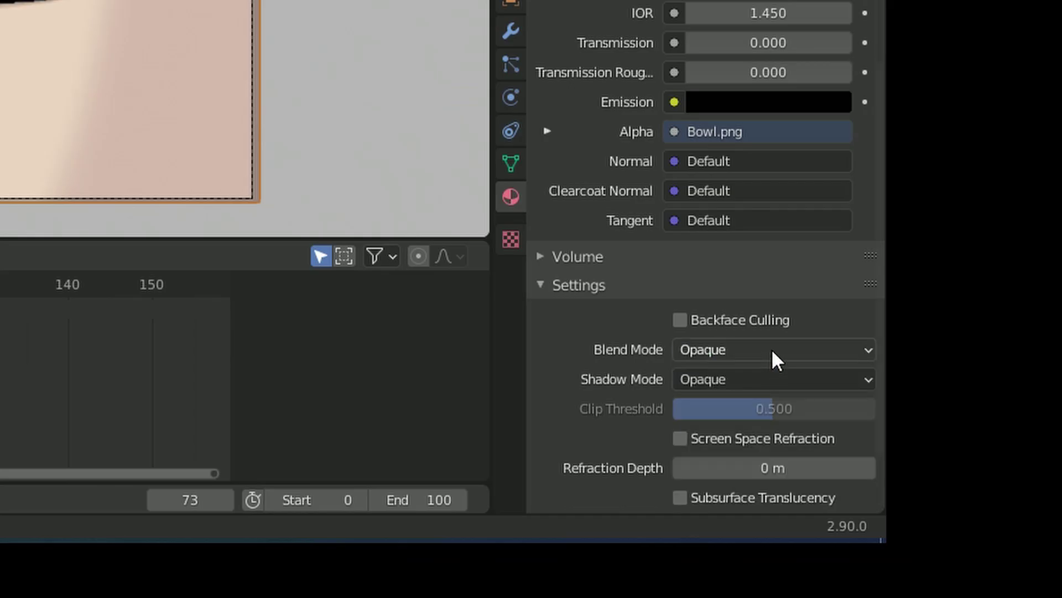
{"action": "left_click", "coordinate": [773, 350]}
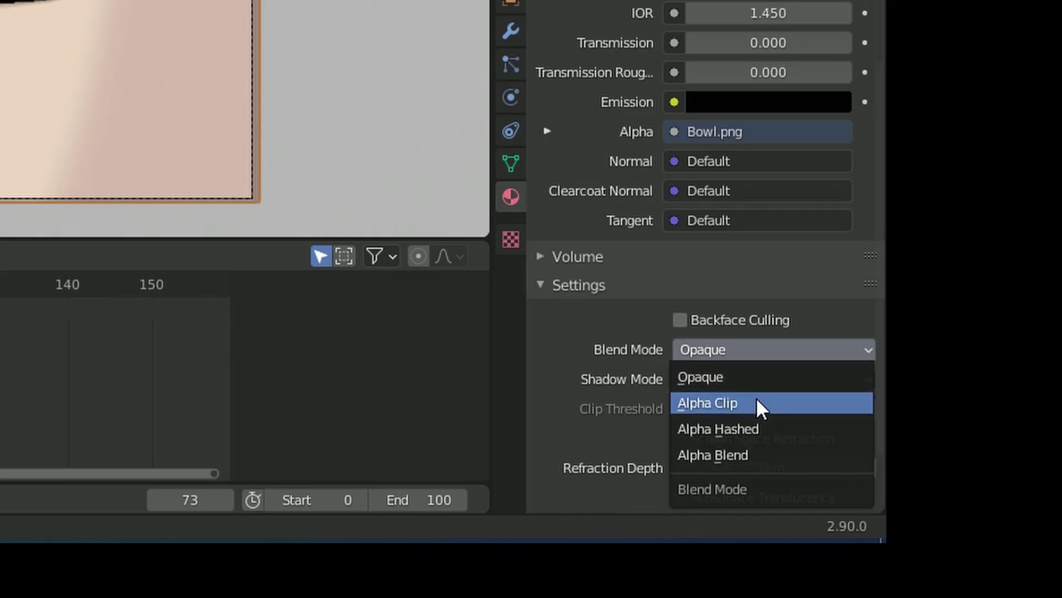
{"action": "left_click", "coordinate": [758, 433]}
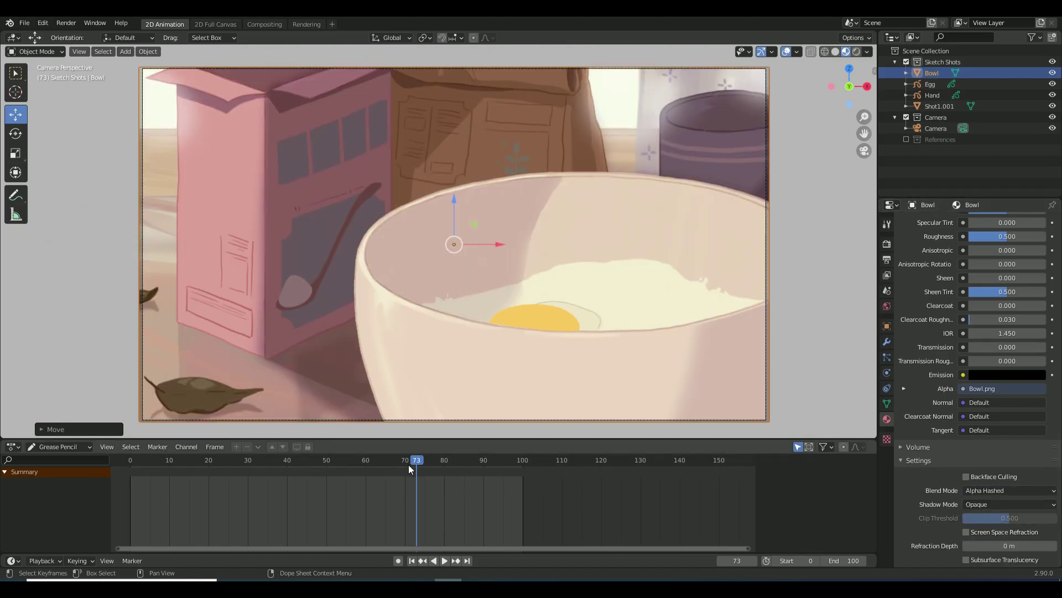
{"action": "left_click_drag", "start_coordinate": [409, 460], "coordinate": [259, 473]}
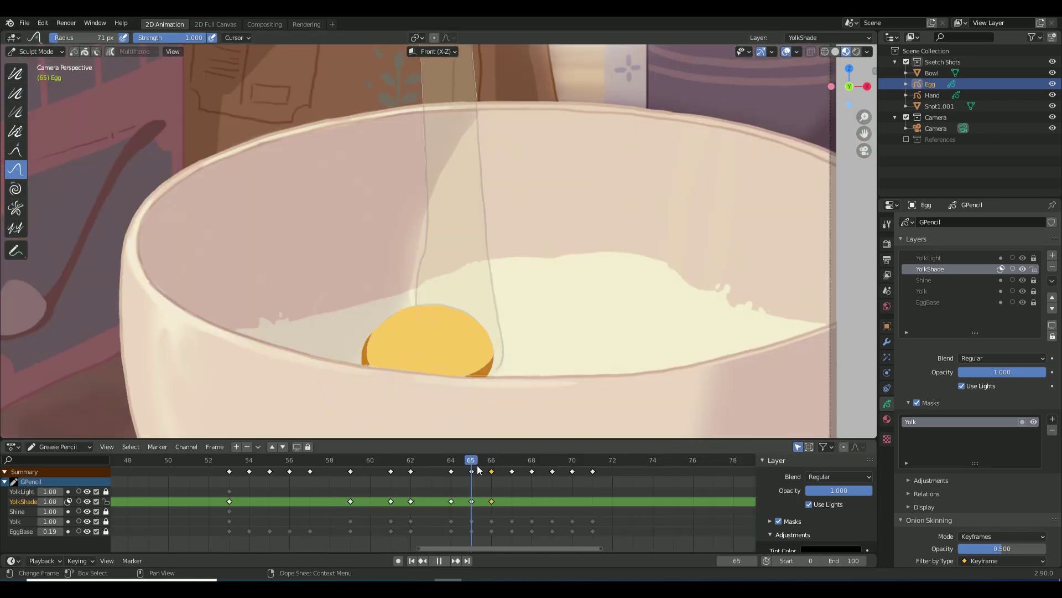
{"action": "key", "text": "Right"}
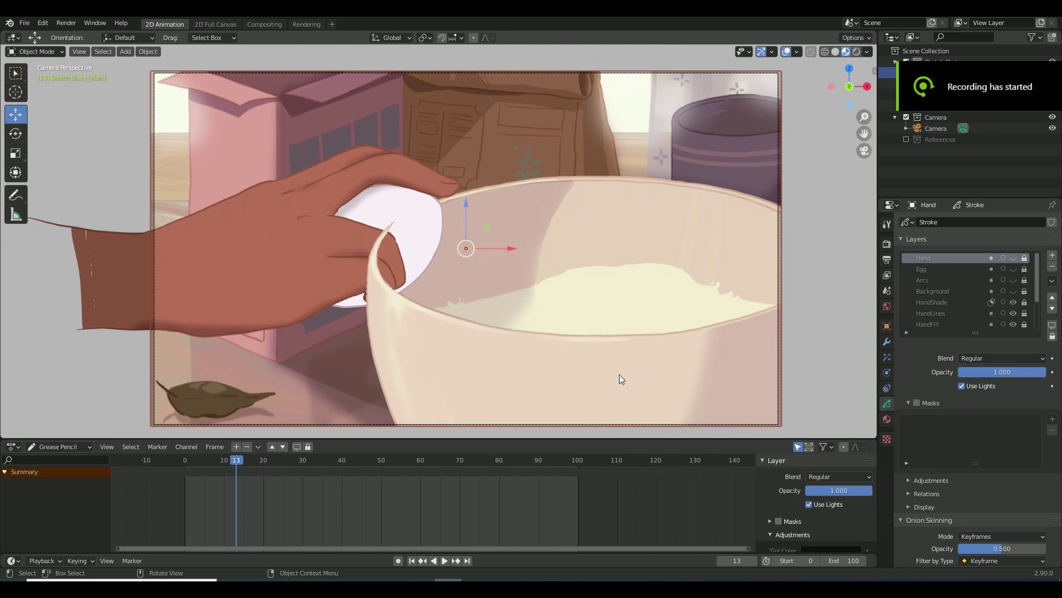
- Shift the selected camera, Egg, Hand and Shot1.001 objects vertically away from the Bowl plane and keyframe them at frame 41
{"action": "scroll", "coordinate": [619, 372], "scroll_direction": "down", "scroll_amount": 2}
{"action": "middle_click_drag", "start_coordinate": [623, 367], "coordinate": [616, 323], "text": "shift"}
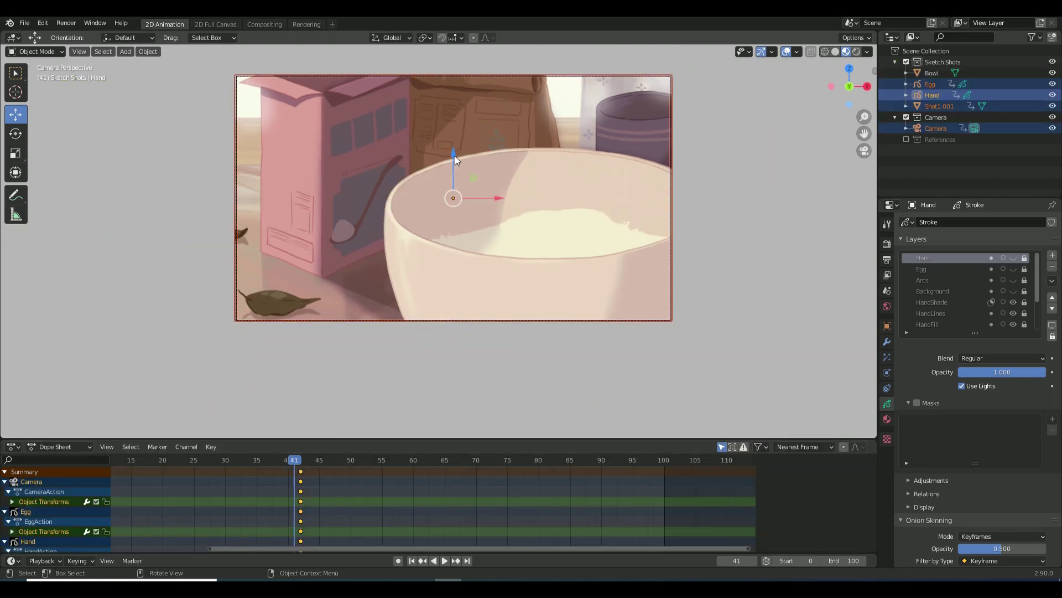
{"action": "left_click_drag", "start_coordinate": [455, 159], "coordinate": [387, 372]}
{"action": "key", "text": "i"}
{"action": "left_click", "coordinate": [386, 369]}
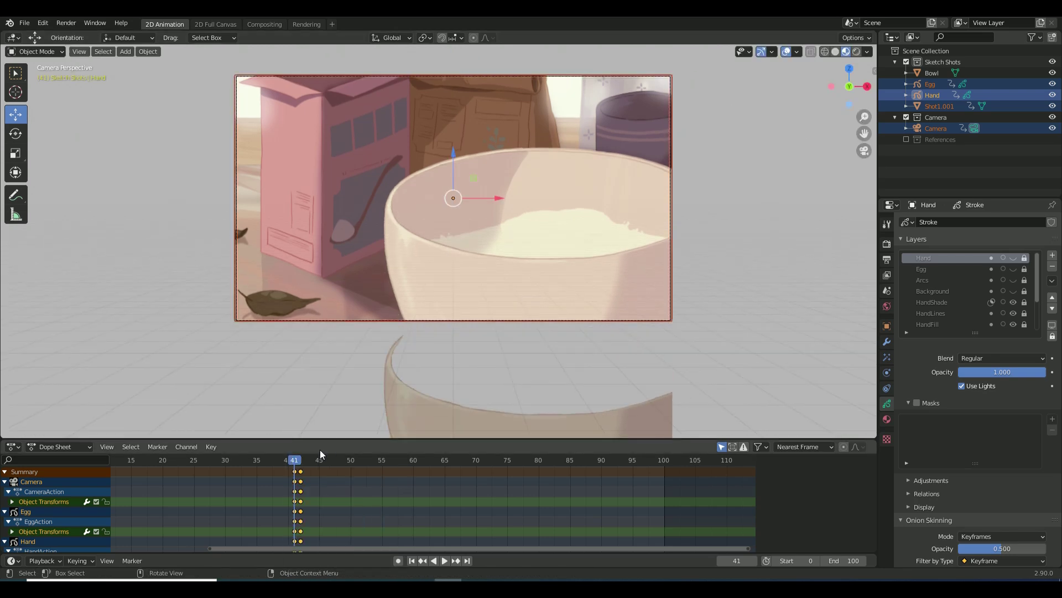
{"action": "left_click_drag", "start_coordinate": [295, 464], "coordinate": [302, 466]}
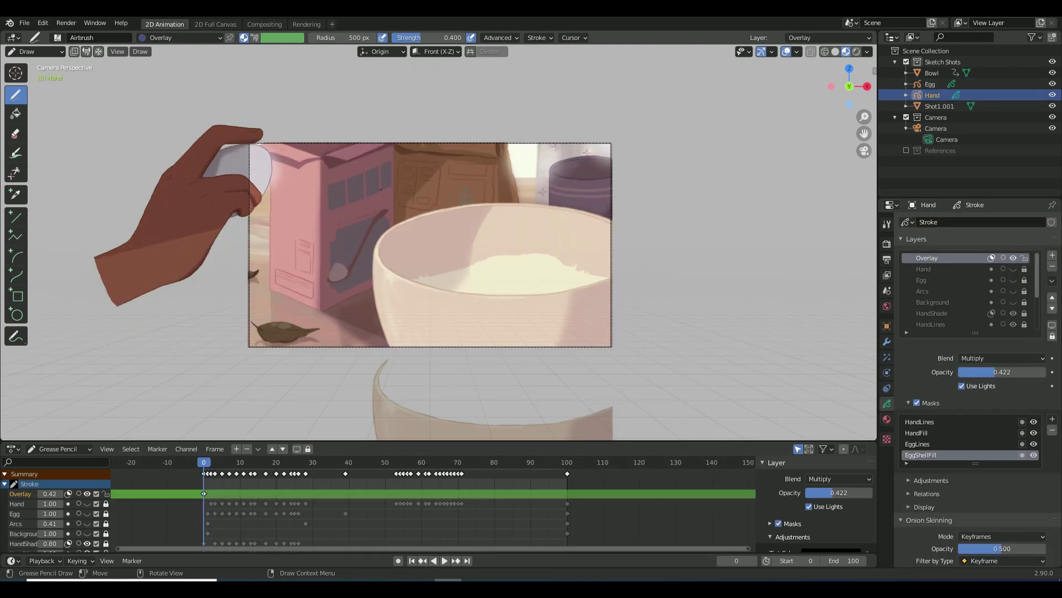
- Play the hand shot with its Overlay shading layer from frame 0 and save the file
{"action": "key", "text": "space"}
{"action": "key", "text": "ctrl+s"}
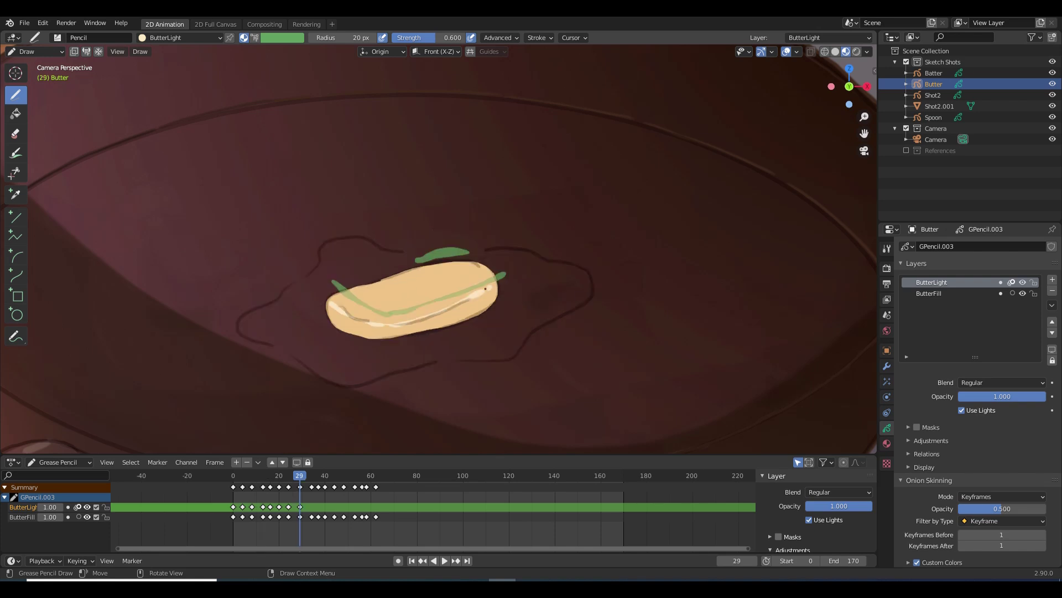
- Play and scrub the melting butter, and go through the Bubbles layer keyframes of MeltedButter to check the bubbling edge
{"action": "key", "text": "space"}
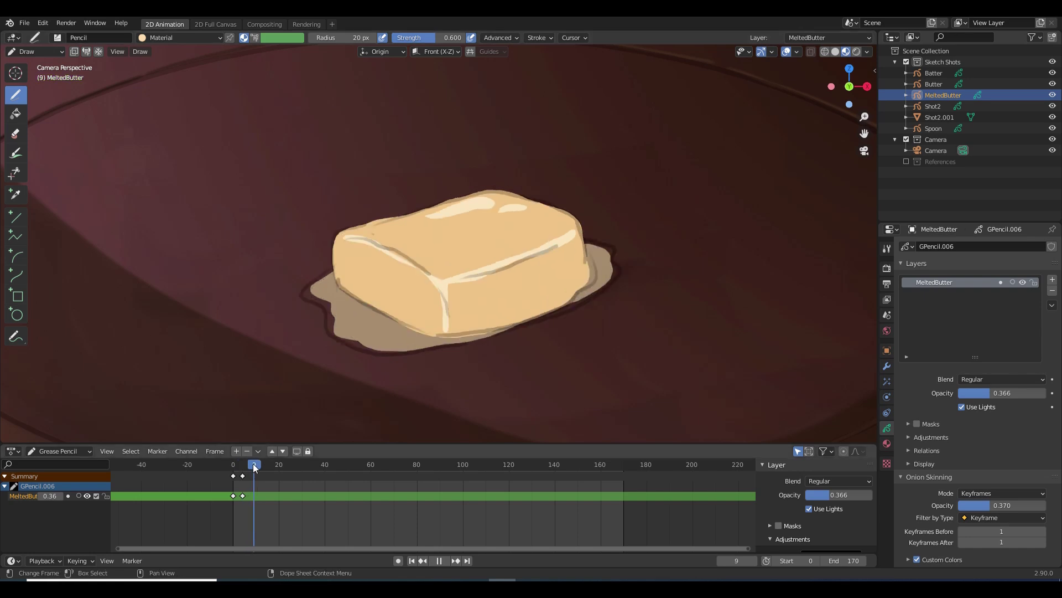
{"action": "left_click_drag", "start_coordinate": [243, 465], "coordinate": [280, 469]}
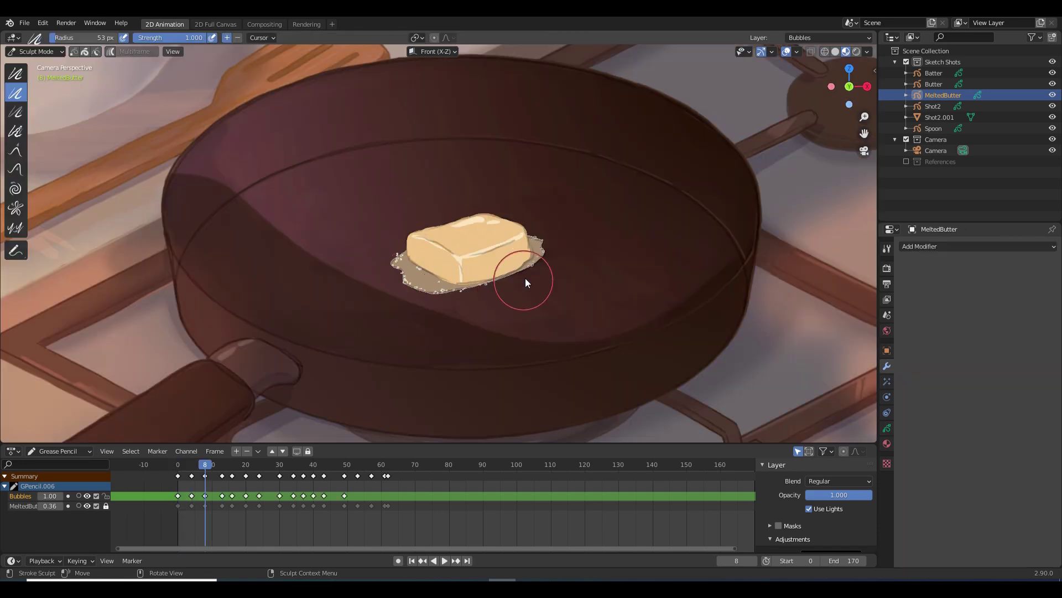
{"action": "left_click", "coordinate": [33, 51]}
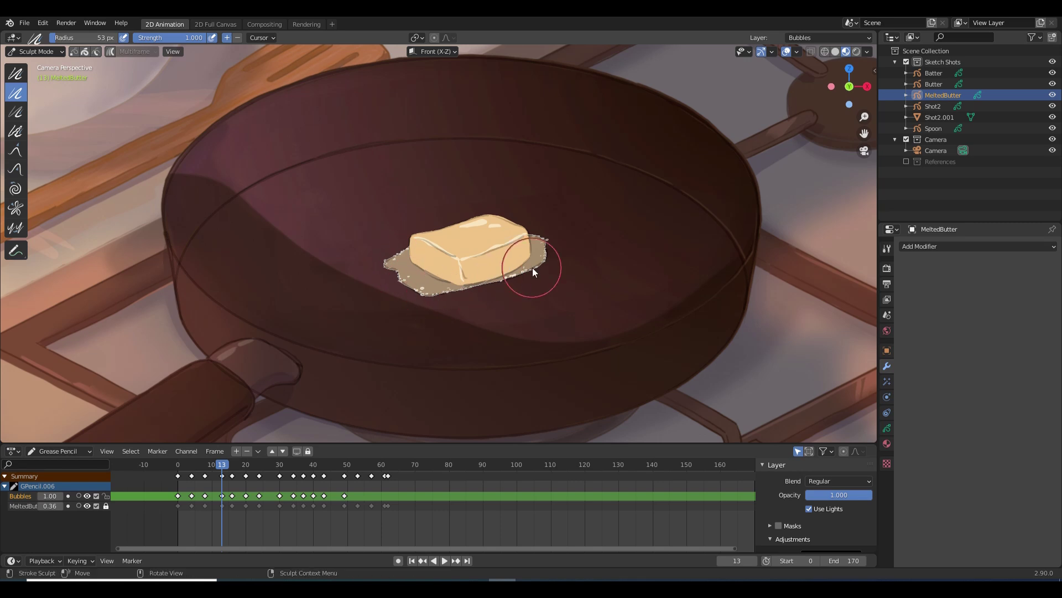
{"action": "key", "text": "Up"}
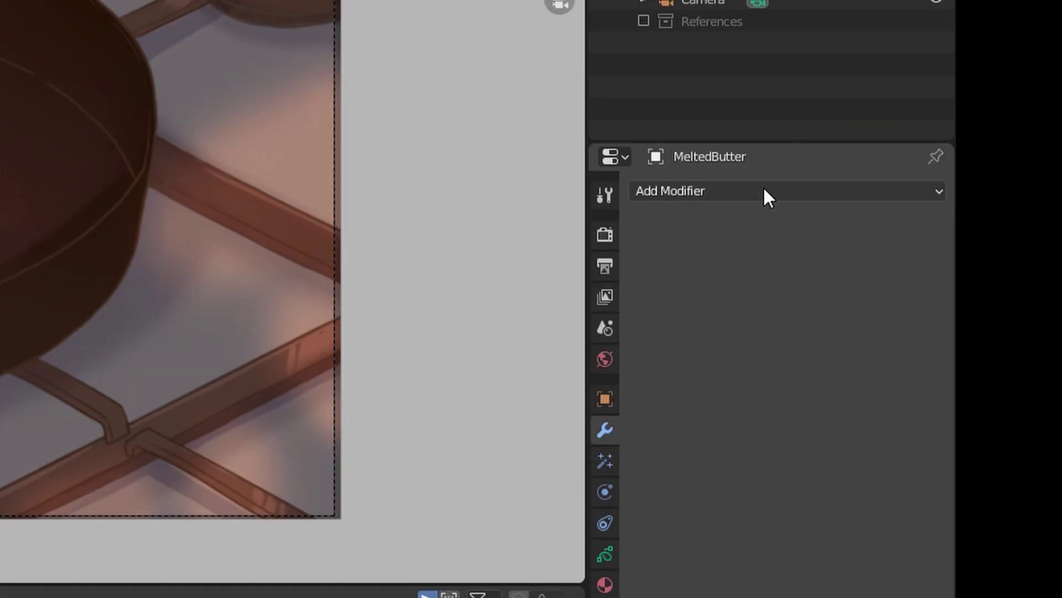
- Add a Noise modifier to MeltedButter with position 0.13, strength 0.12, thickness 0.13 and noise scale 0.013, and play the animation
{"action": "left_click", "coordinate": [967, 247]}
{"action": "left_click", "coordinate": [945, 308]}
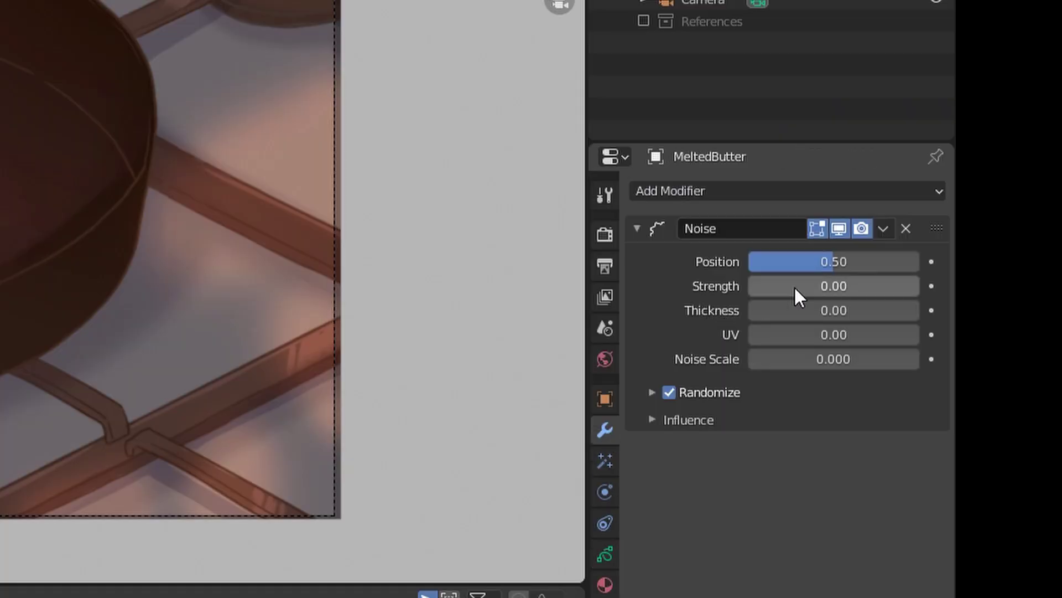
{"action": "left_click_drag", "start_coordinate": [795, 263], "coordinate": [808, 286]}
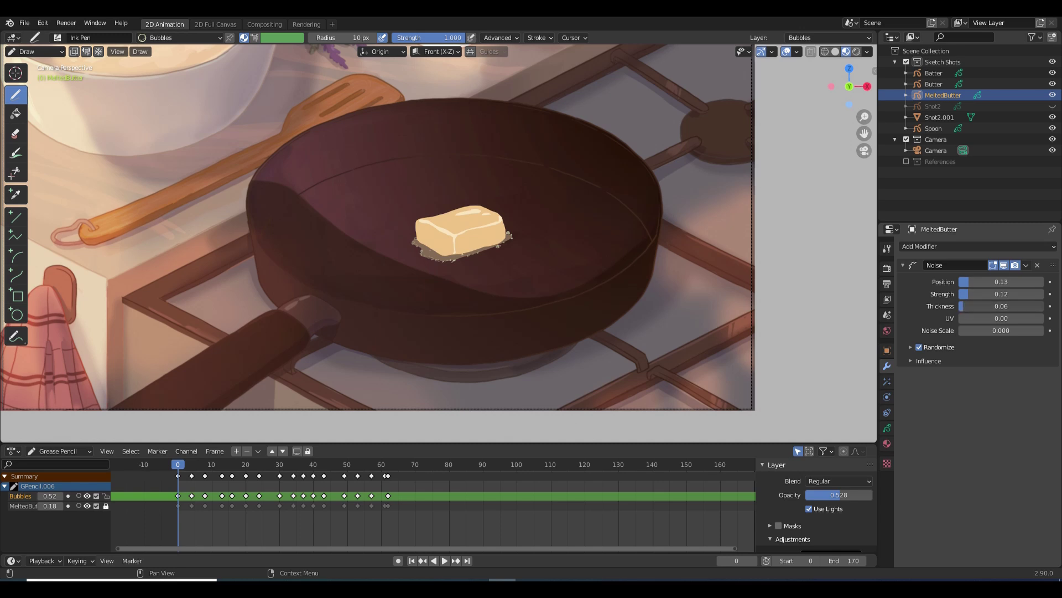
{"action": "left_click_drag", "start_coordinate": [990, 330], "coordinate": [1003, 331]}
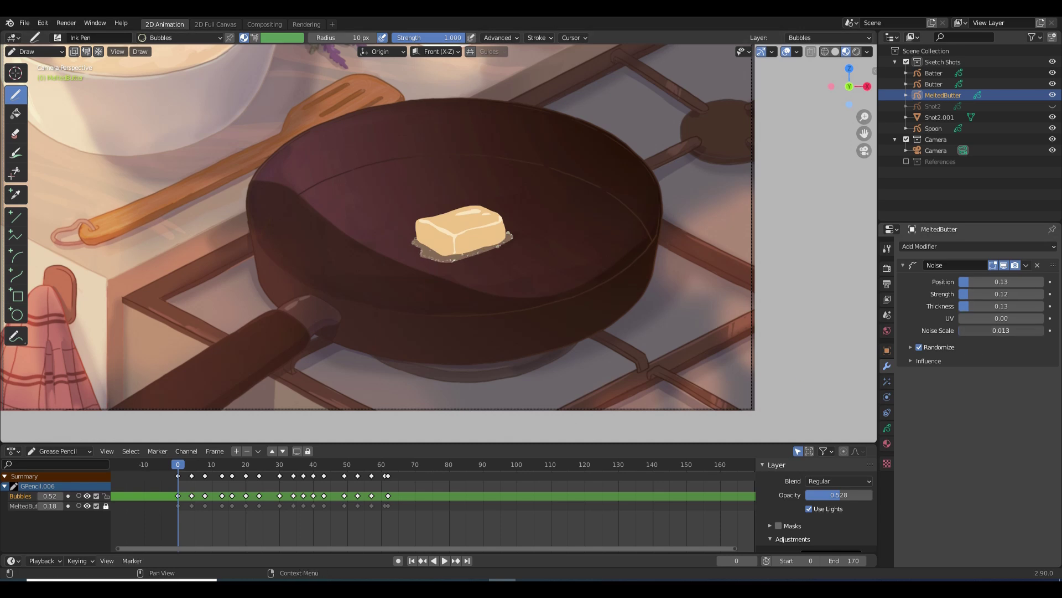
{"action": "key", "text": "space"}
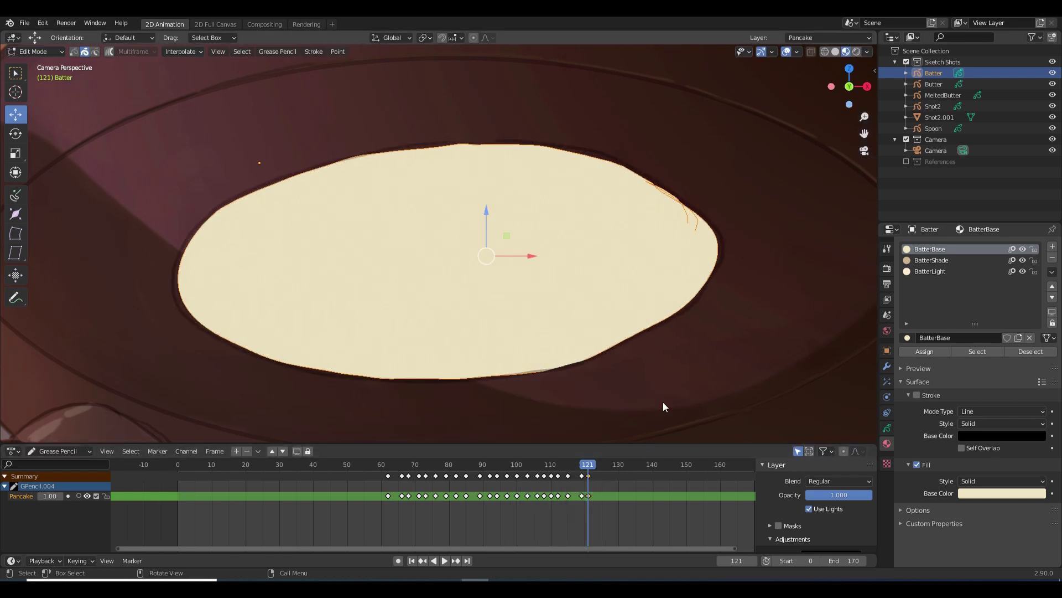
- Compare the batter shape at frames 121 and 119 and select the last keyframes of the Pancake layer
{"action": "key", "text": "space"}
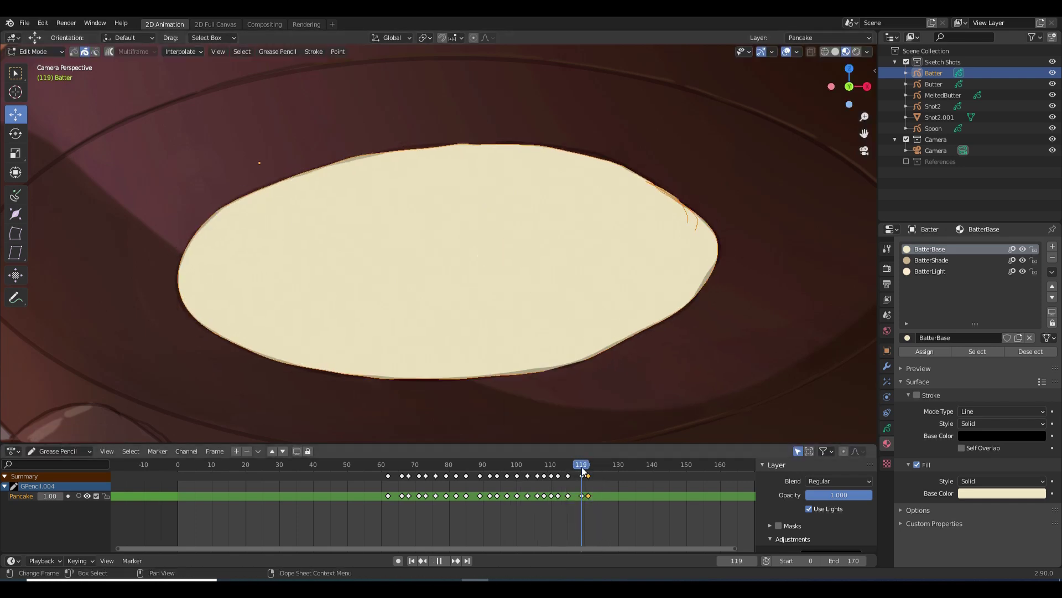
{"action": "left_click", "coordinate": [578, 476]}
{"action": "right_click", "coordinate": [589, 476]}
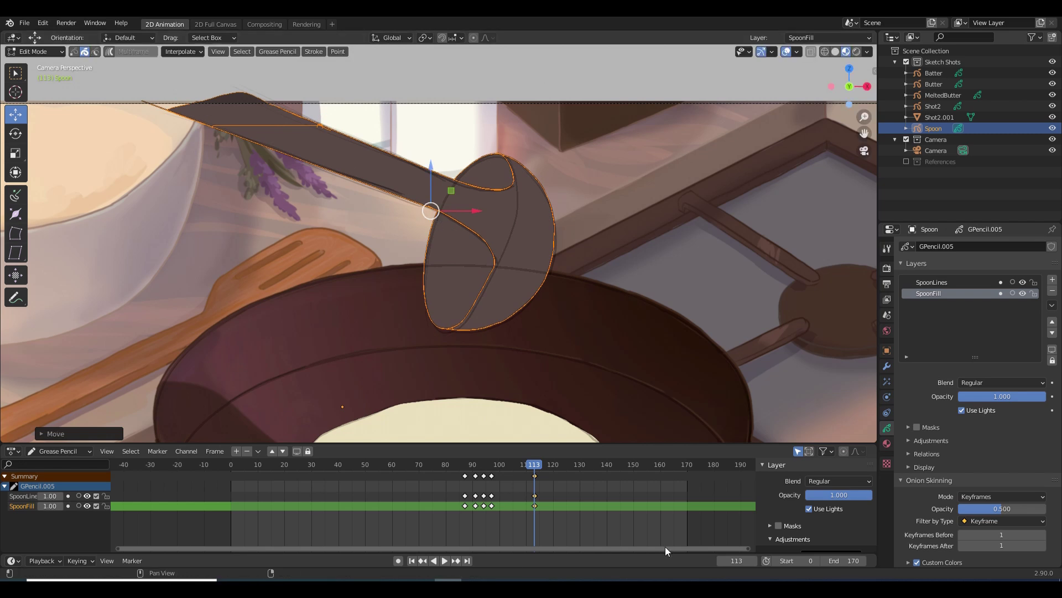
- Duplicate the Spoon object's keyframes past frame 113 and place a copy a few frames after frame 133
{"action": "right_click", "coordinate": [546, 489]}
{"action": "left_click", "coordinate": [546, 493]}
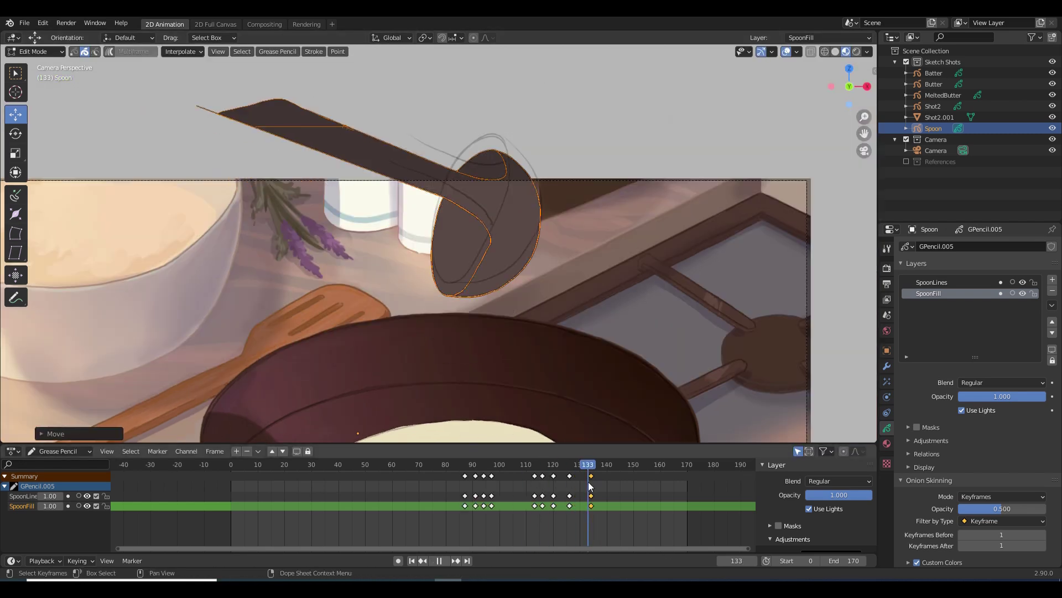
{"action": "key", "text": "shift+d"}
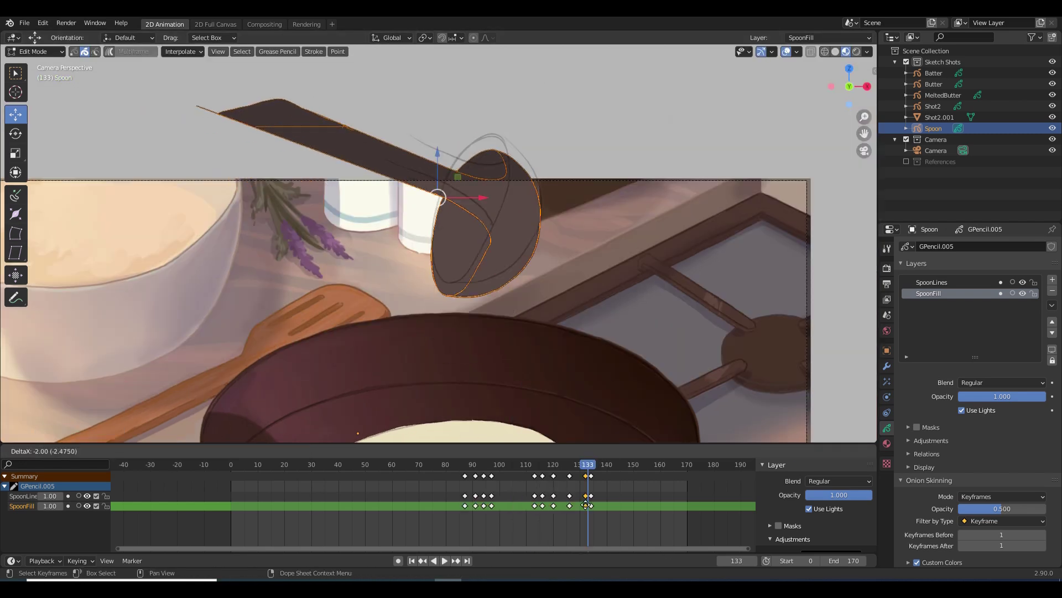
{"action": "left_click", "coordinate": [601, 495]}
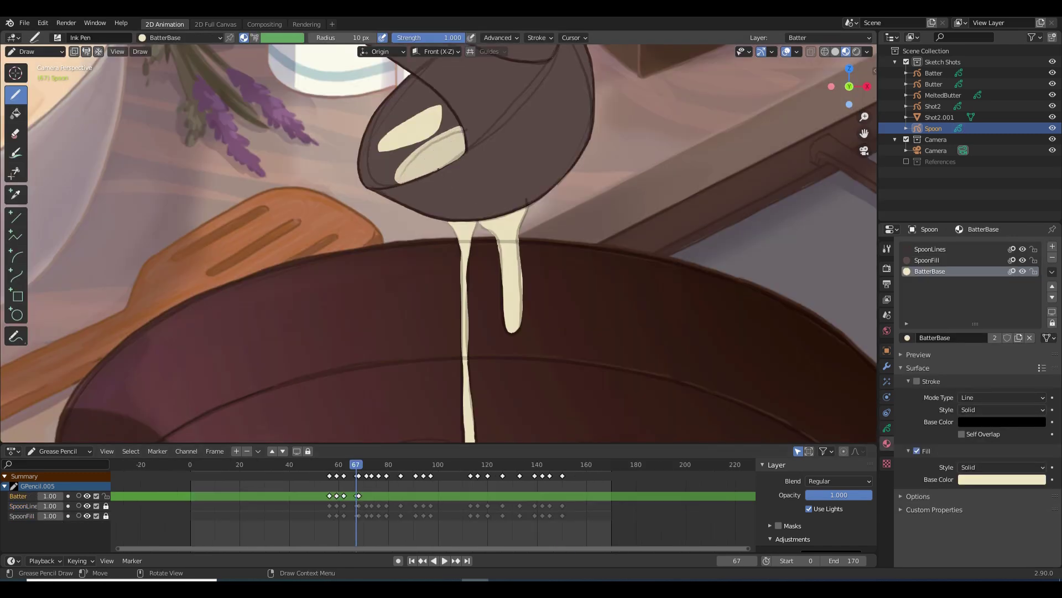
- Scrub the Spoon animation around frame 96 to check the batter dripping from the ladle
{"action": "scroll", "coordinate": [408, 511], "scroll_direction": "up", "scroll_amount": 4}
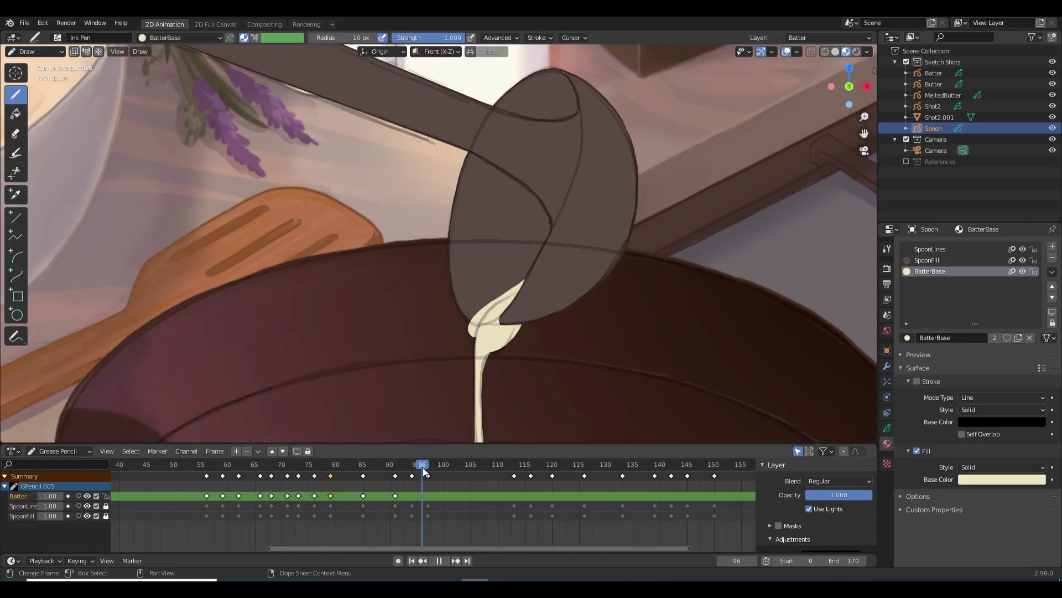
{"action": "right_click", "coordinate": [409, 510]}
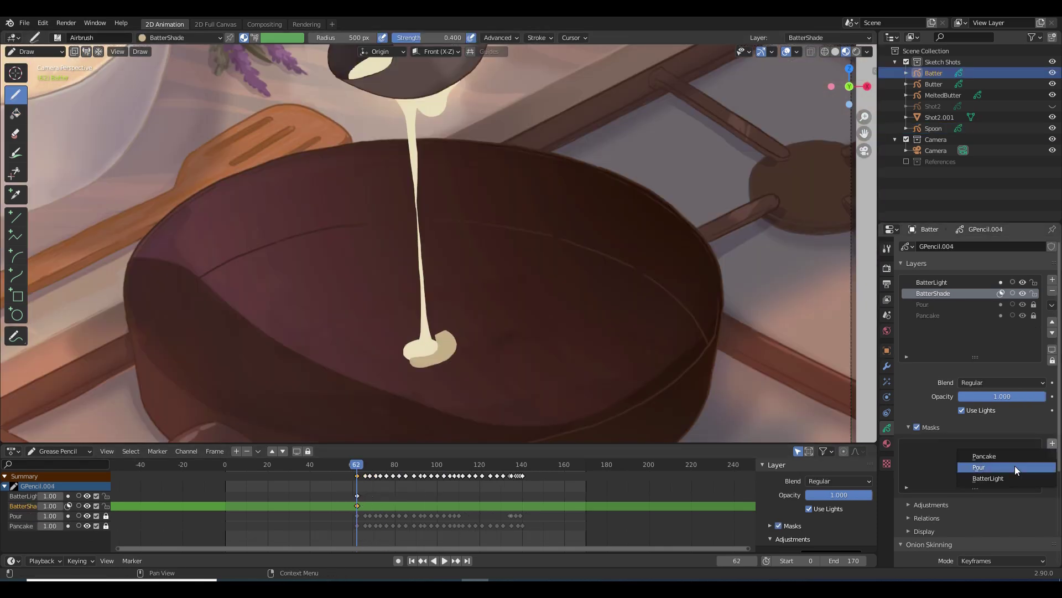
- Mask the BatterShade layer with the base batter layers and push the pancake's shading stroke into shape at frame 118 in Sculpt Mode
{"action": "left_click", "coordinate": [990, 478]}
{"action": "left_click", "coordinate": [1011, 448]}
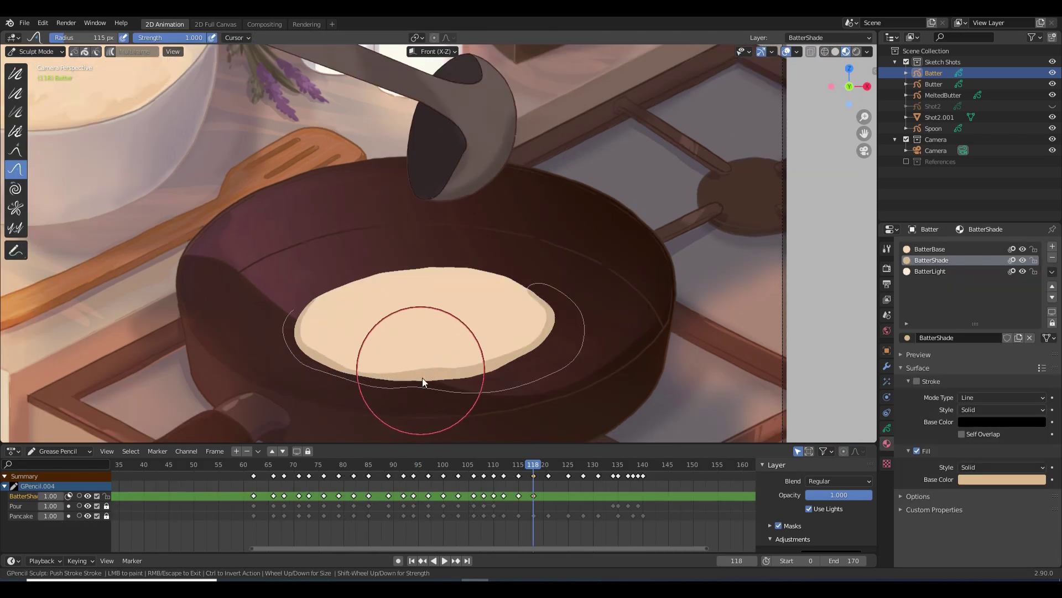
{"action": "left_click_drag", "start_coordinate": [422, 380], "coordinate": [498, 332]}
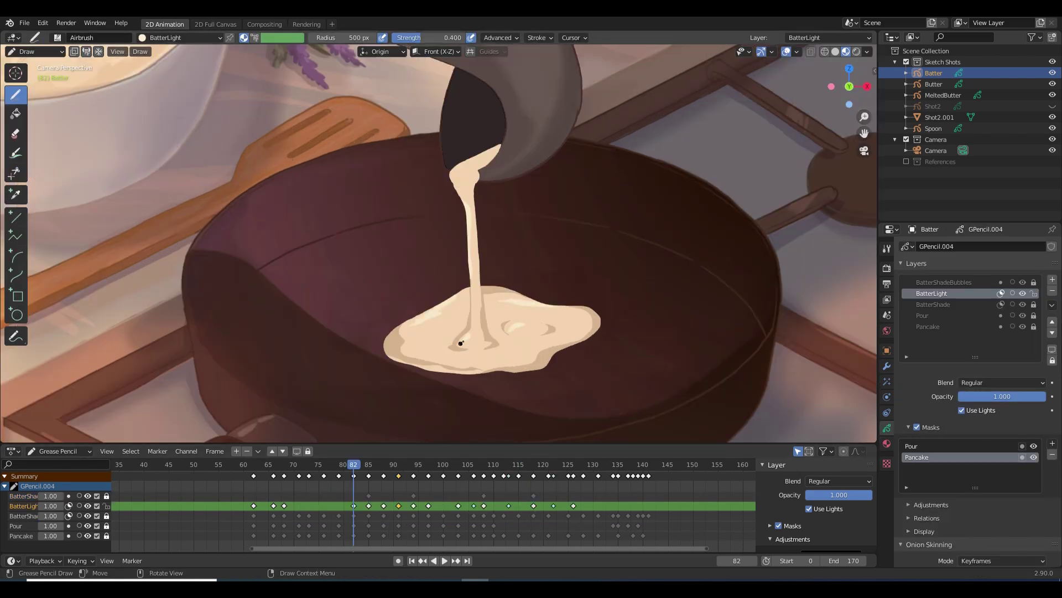
- Jump through the BatterLight keyframes and replay the pour from about frame 61 to check the highlights and bubbles
{"action": "key", "text": "Up"}
{"action": "key", "text": "Up"}
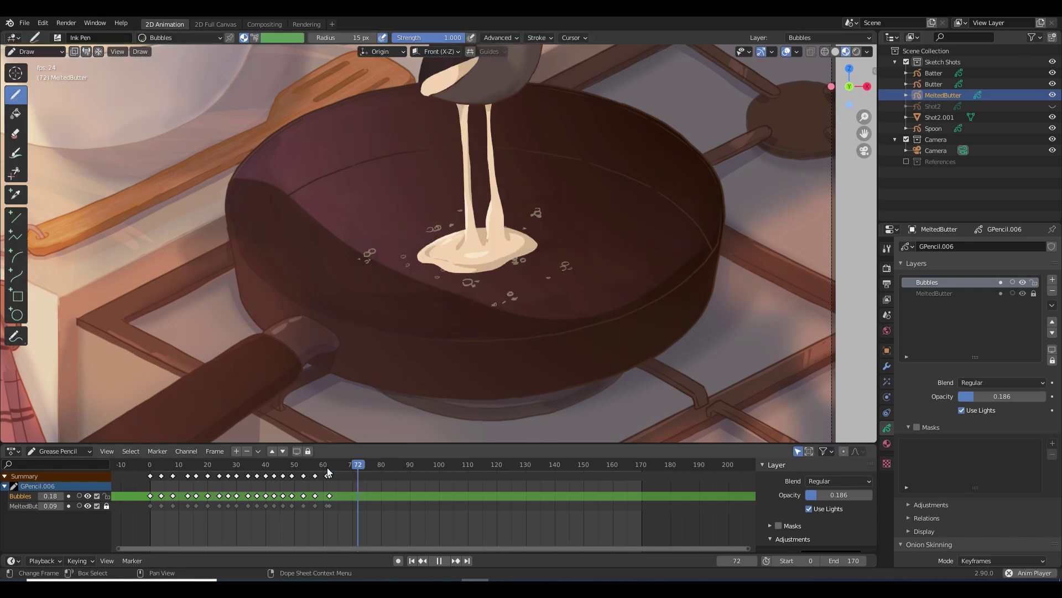
{"action": "left_click", "coordinate": [325, 467]}
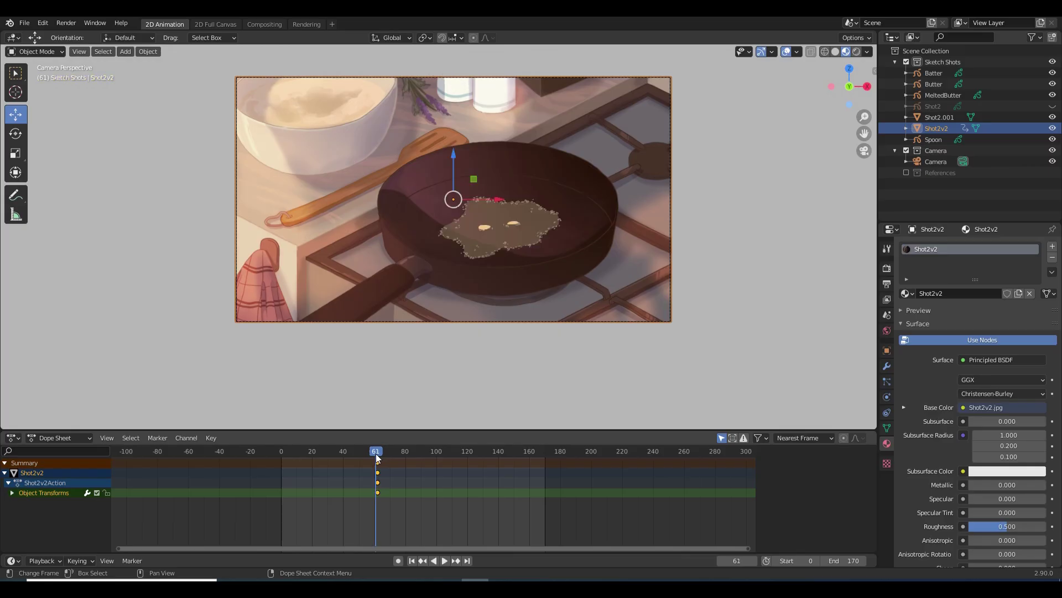
- Move the Shot2v2 background straight down out of the camera frame at frame 61, keyframe its location, and play the animation
{"action": "left_click_drag", "start_coordinate": [453, 159], "coordinate": [470, 379]}
{"action": "key", "text": "i"}
{"action": "left_click", "coordinate": [470, 373]}
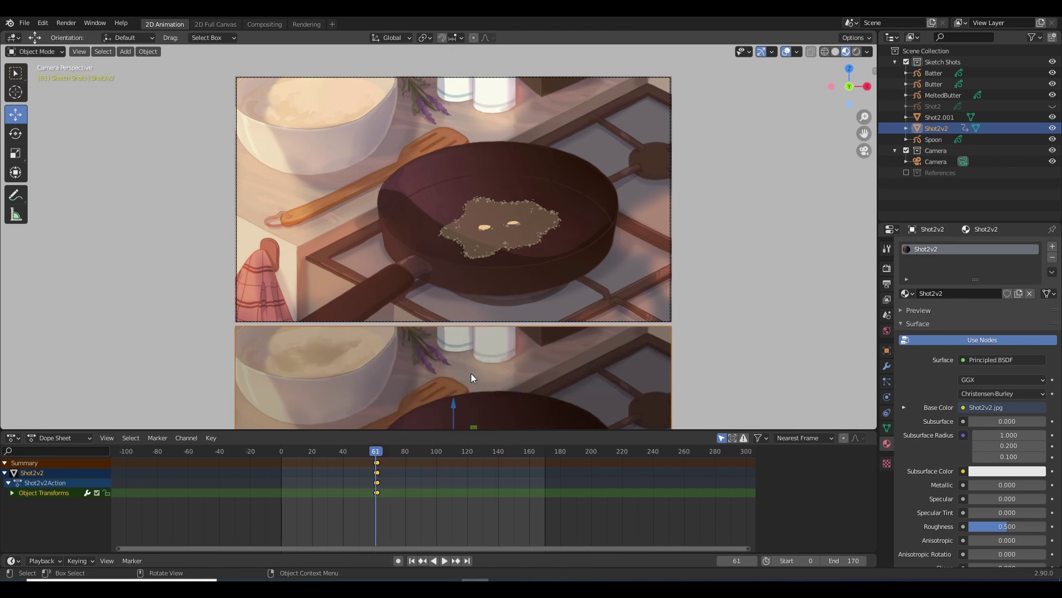
{"action": "left_click", "coordinate": [62, 51]}
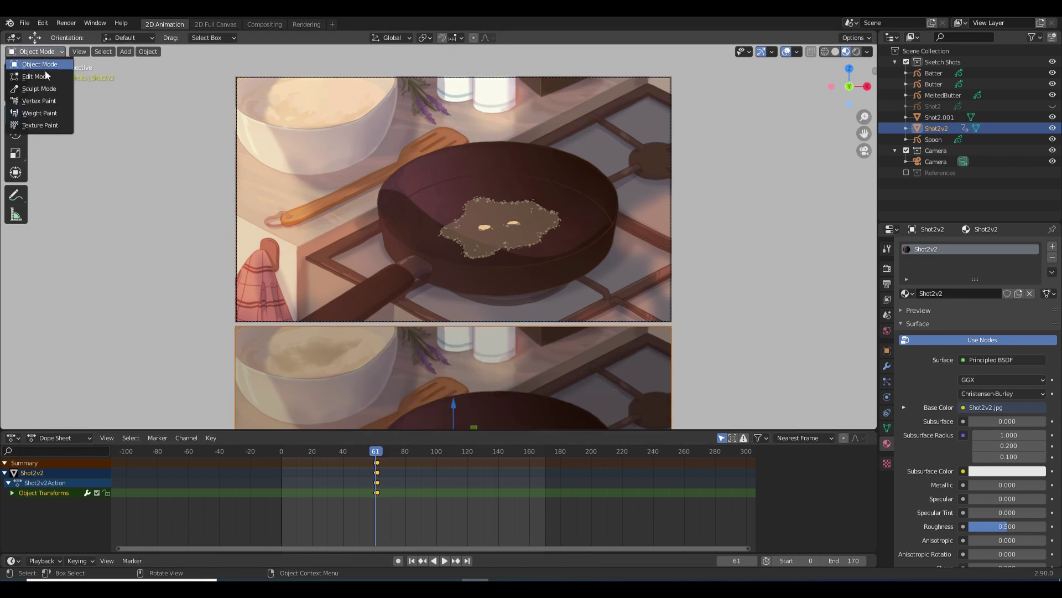
{"action": "left_click", "coordinate": [46, 66]}
{"action": "key", "text": "space"}
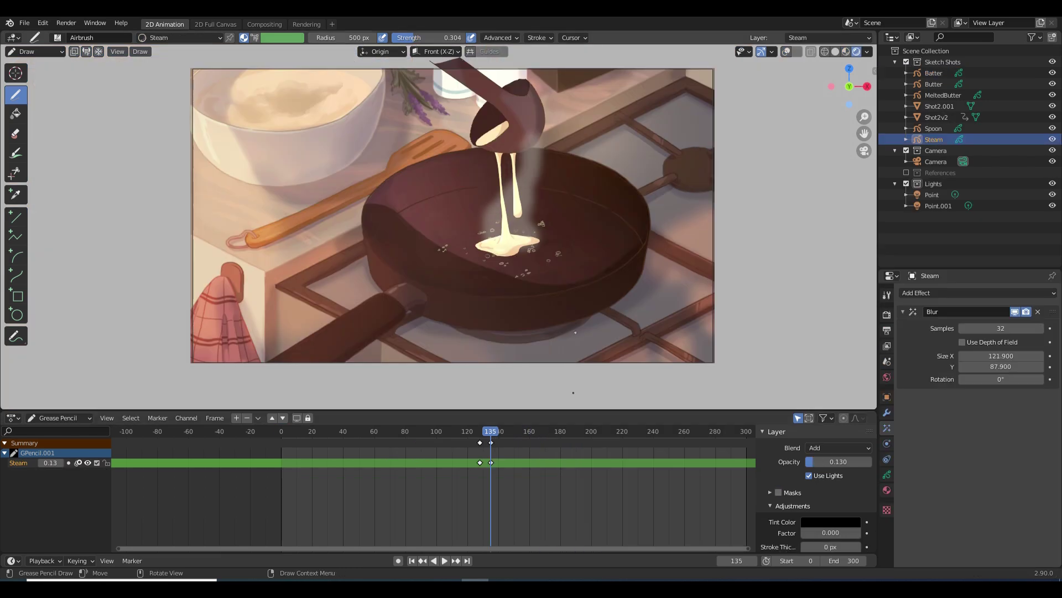
- Check the steam timing around frame 149 and slide the selected Steam keyframes earlier to start at about frame 133
{"action": "left_click", "coordinate": [506, 431]}
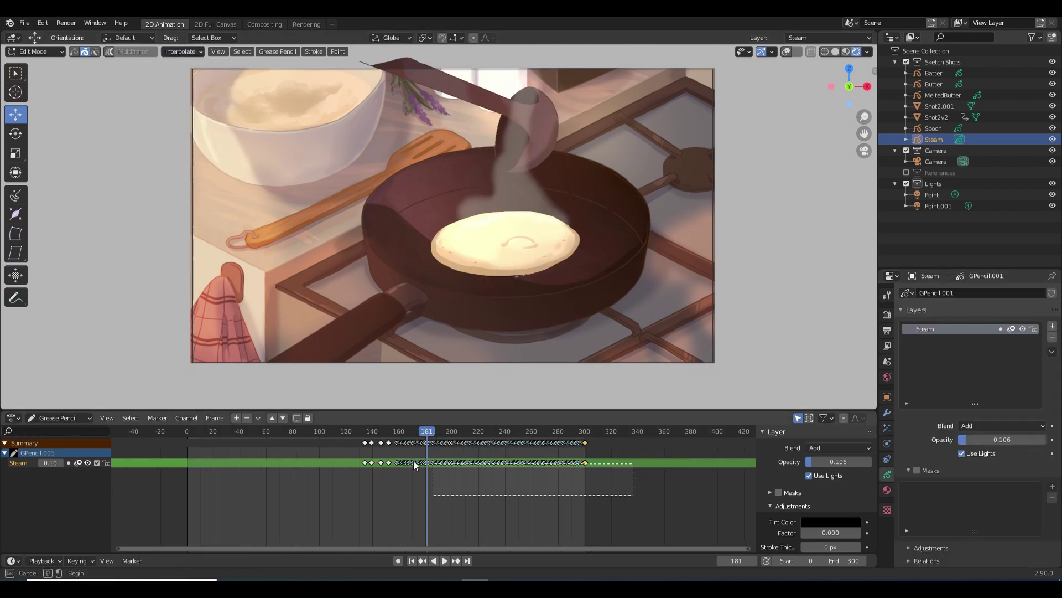
{"action": "left_click", "coordinate": [384, 431]}
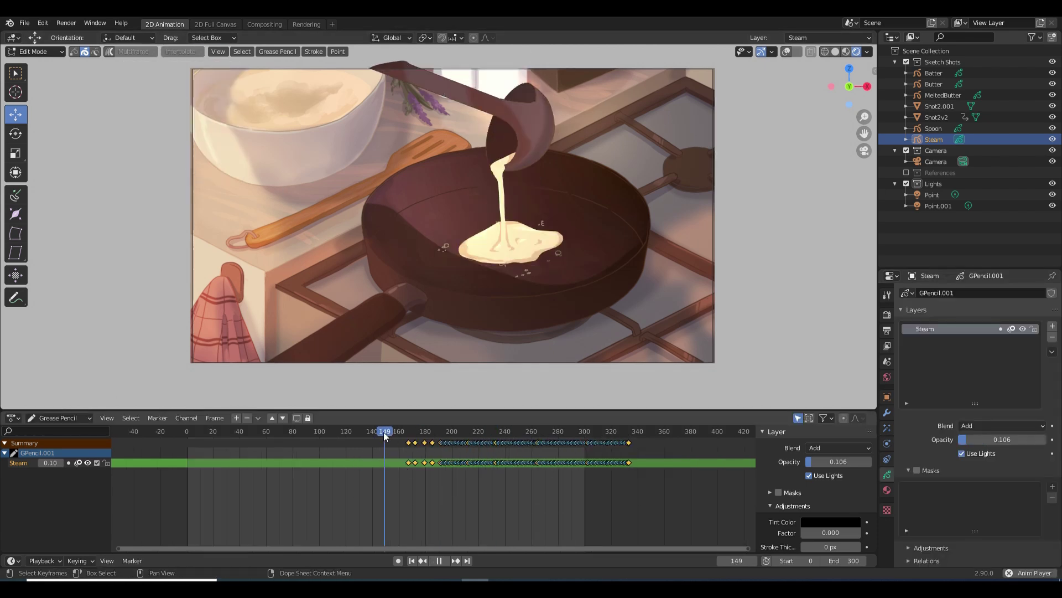
{"action": "left_click_drag", "start_coordinate": [407, 442], "coordinate": [363, 437]}
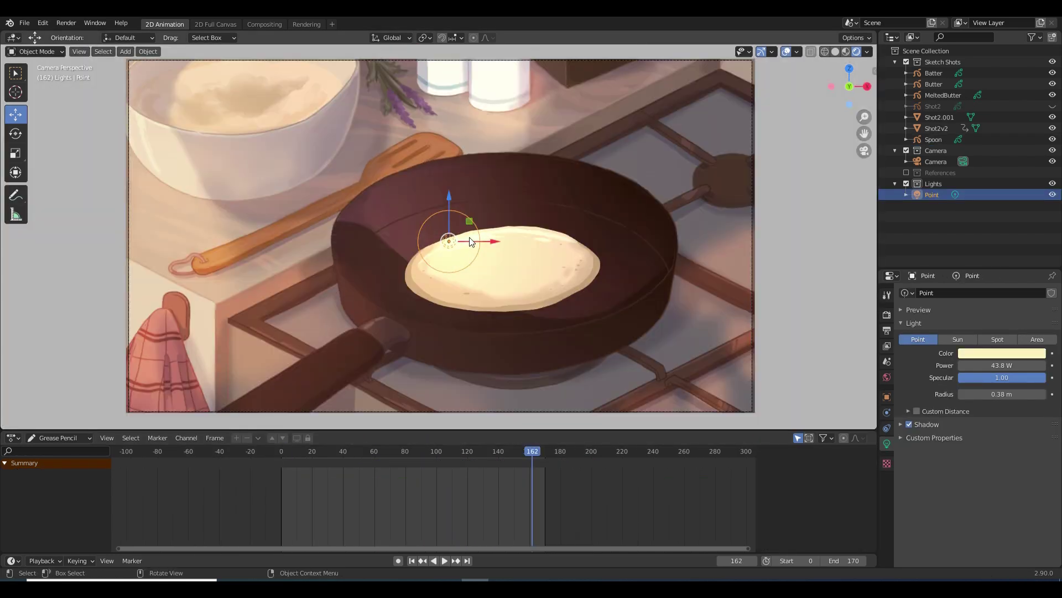
- Move the Point light sideways towards the centre of the pancake at frame 162
{"action": "key", "text": "g"}
{"action": "left_click", "coordinate": [538, 238]}
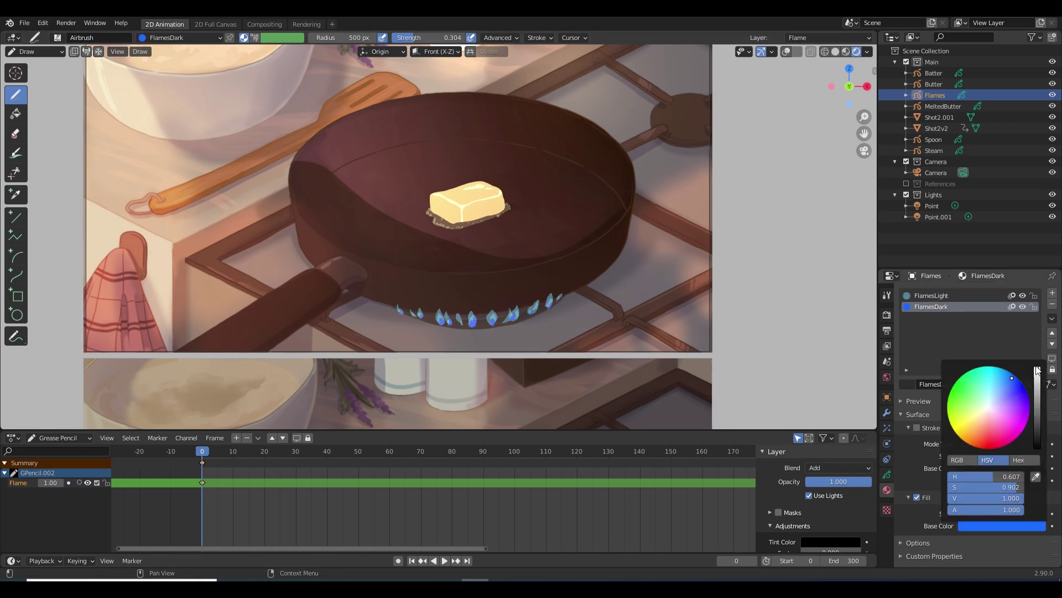
- Darken the FlamesDark fill colour to value 0.867 and lower its alpha to 0.679
{"action": "left_click_drag", "start_coordinate": [984, 499], "coordinate": [970, 499]}
{"action": "left_click_drag", "start_coordinate": [983, 511], "coordinate": [975, 511]}
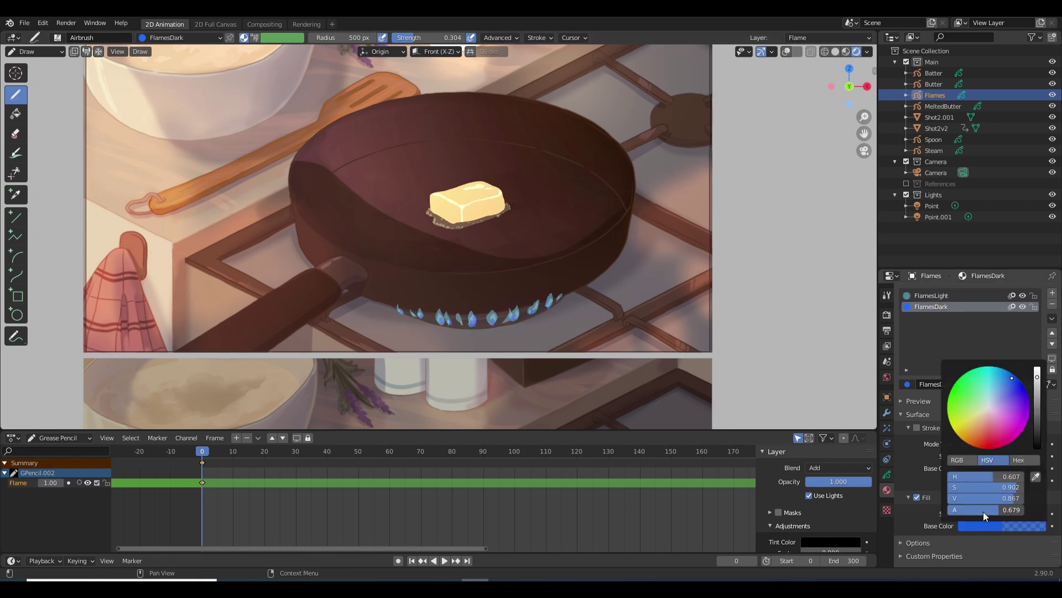
- Add a Noise modifier to the Flames object and lower its position amount
{"action": "left_click", "coordinate": [887, 413]}
{"action": "left_click", "coordinate": [968, 292]}
{"action": "left_click", "coordinate": [953, 353]}
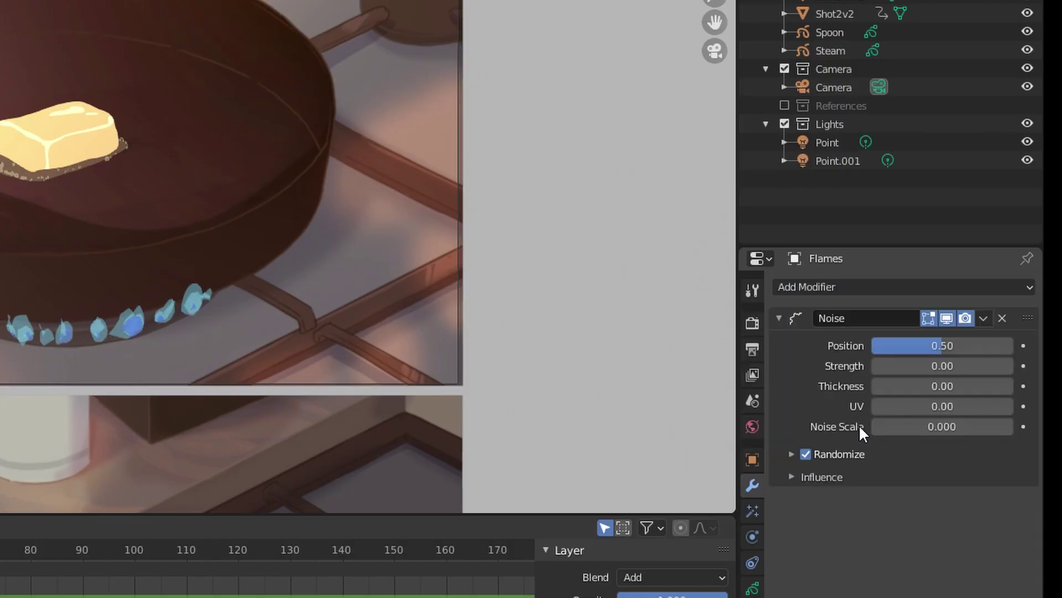
{"action": "left_click_drag", "start_coordinate": [941, 342], "coordinate": [873, 348]}
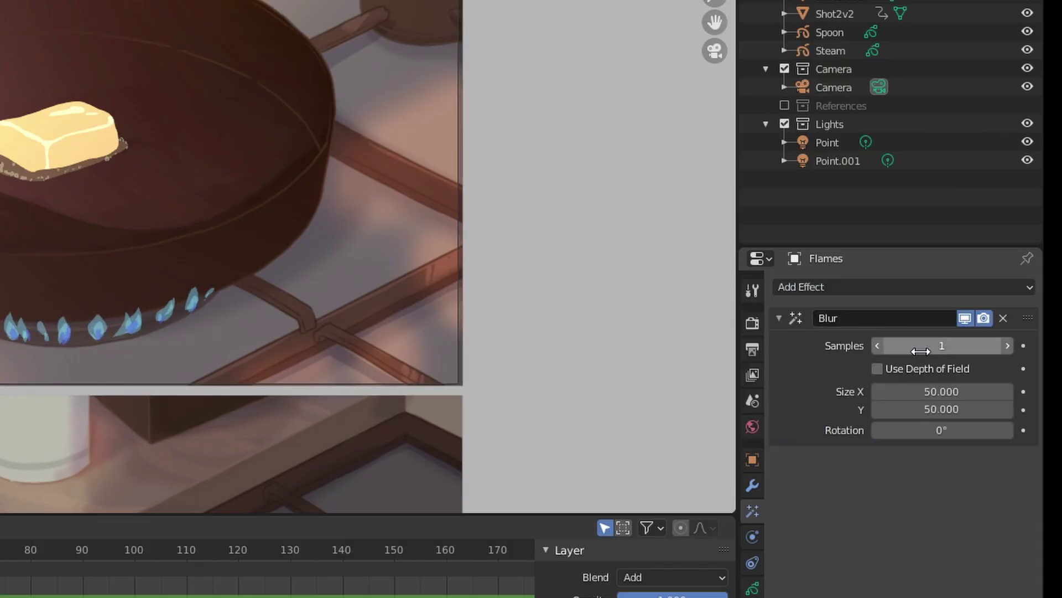
- Set the Flames object's Blur effect to 8 samples, add a Glow effect, and review the flames in playback
{"action": "left_click", "coordinate": [918, 346]}
{"action": "left_click", "coordinate": [850, 285]}
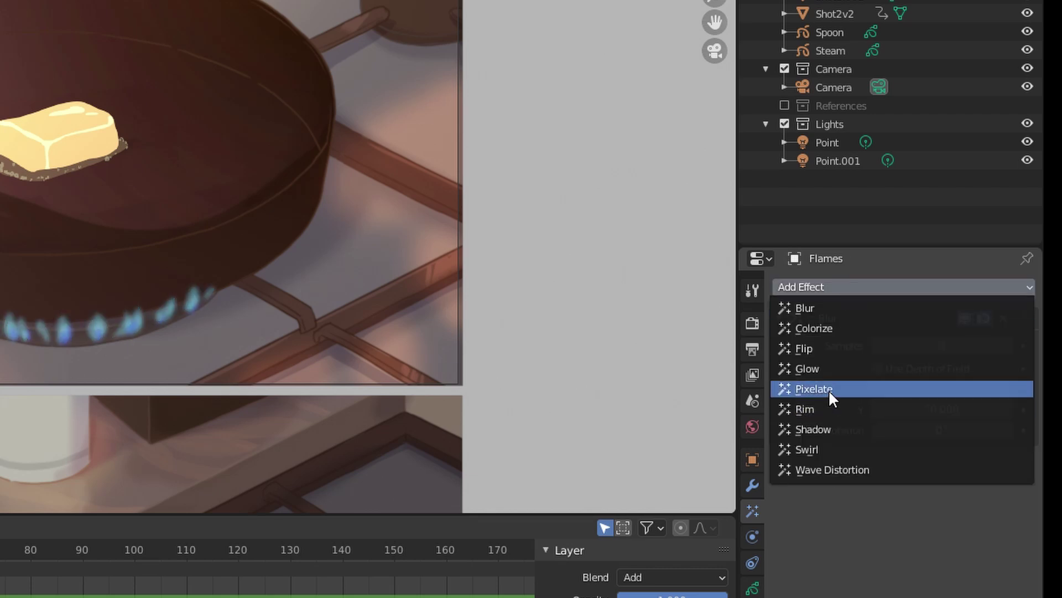
{"action": "left_click", "coordinate": [829, 368]}
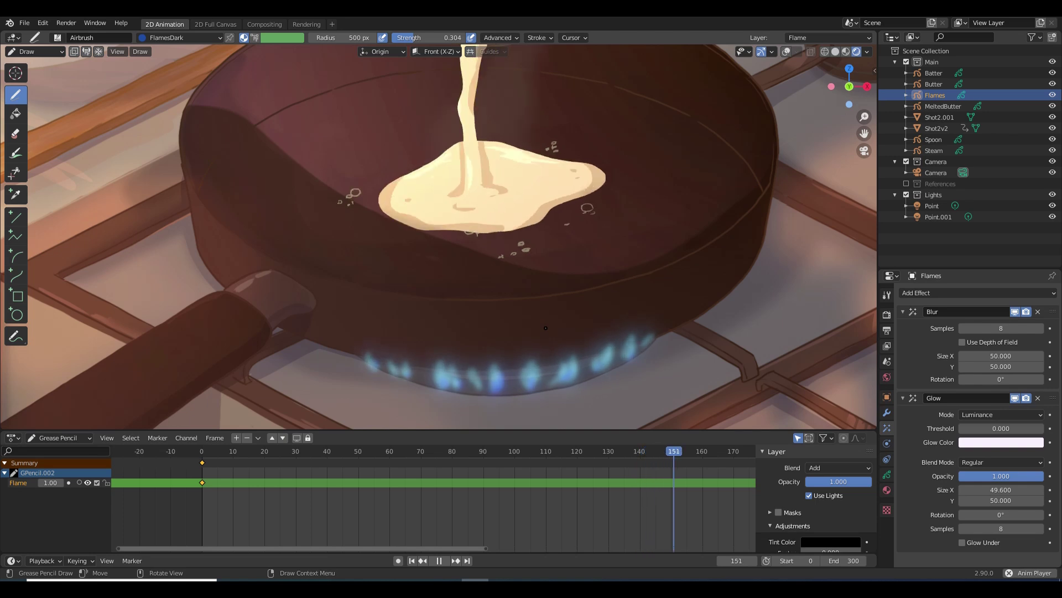
{"action": "key", "text": "space"}
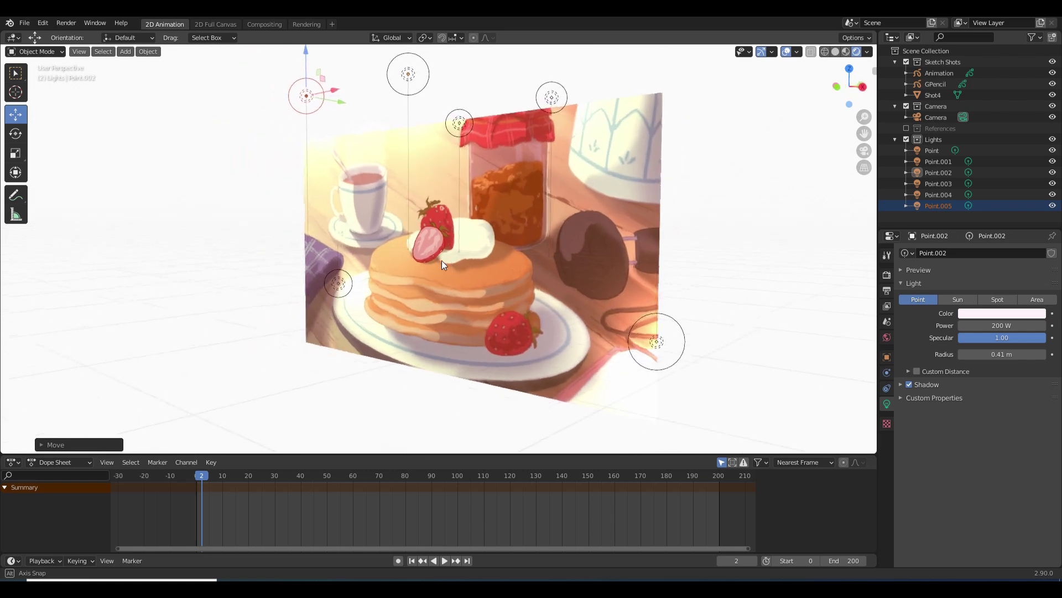
- Inspect the point lights around the pancake shot, return to the camera view, and select the Point.004 light's power keyframes
{"action": "middle_click_drag", "start_coordinate": [442, 264], "coordinate": [459, 260]}
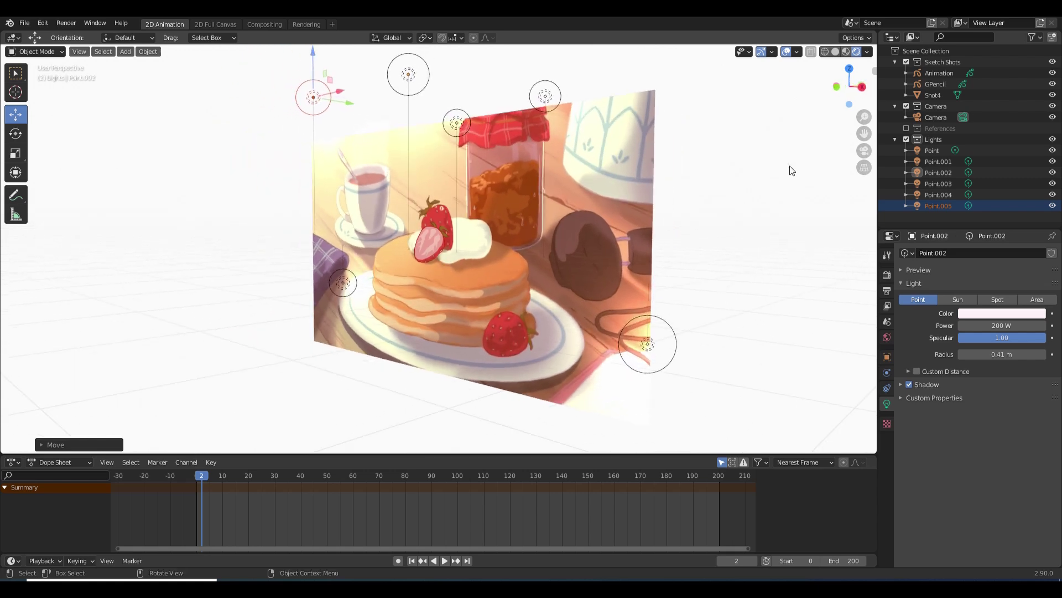
{"action": "left_click", "coordinate": [856, 150]}
{"action": "middle_click_drag", "start_coordinate": [858, 158], "coordinate": [838, 187]}
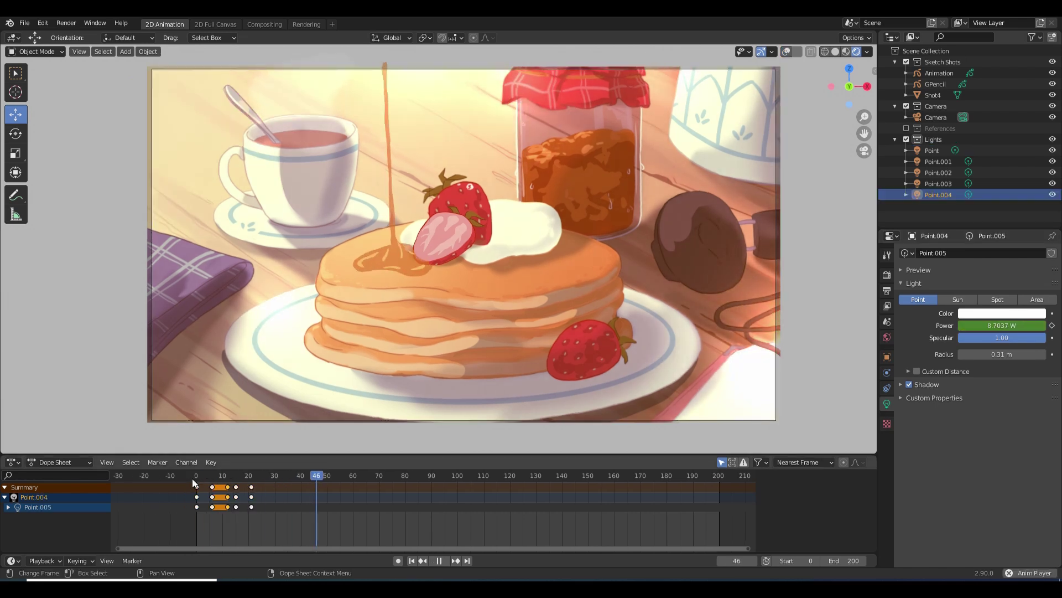
{"action": "key", "text": "space"}
{"action": "left_click_drag", "start_coordinate": [270, 522], "coordinate": [191, 481]}
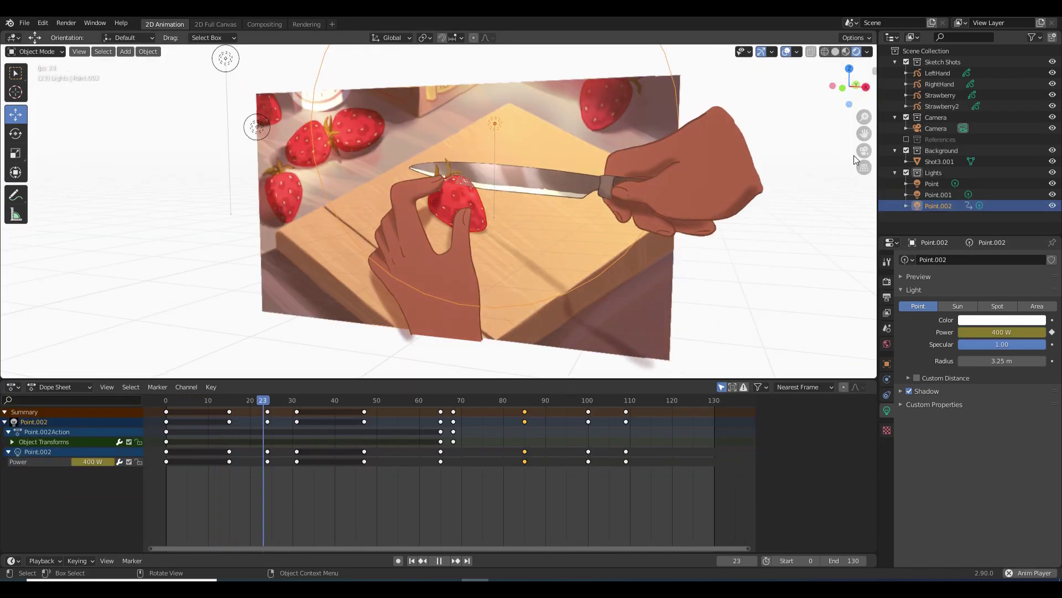
- Look through the camera while the strawberry-cutting shot plays with its animated Point.002 light
{"action": "left_click", "coordinate": [864, 151]}
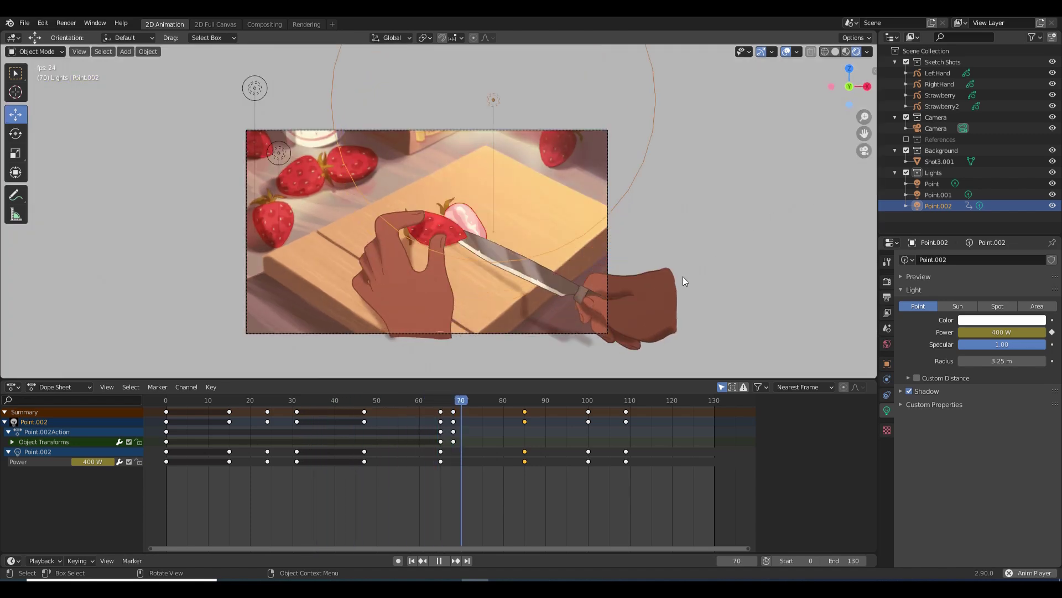